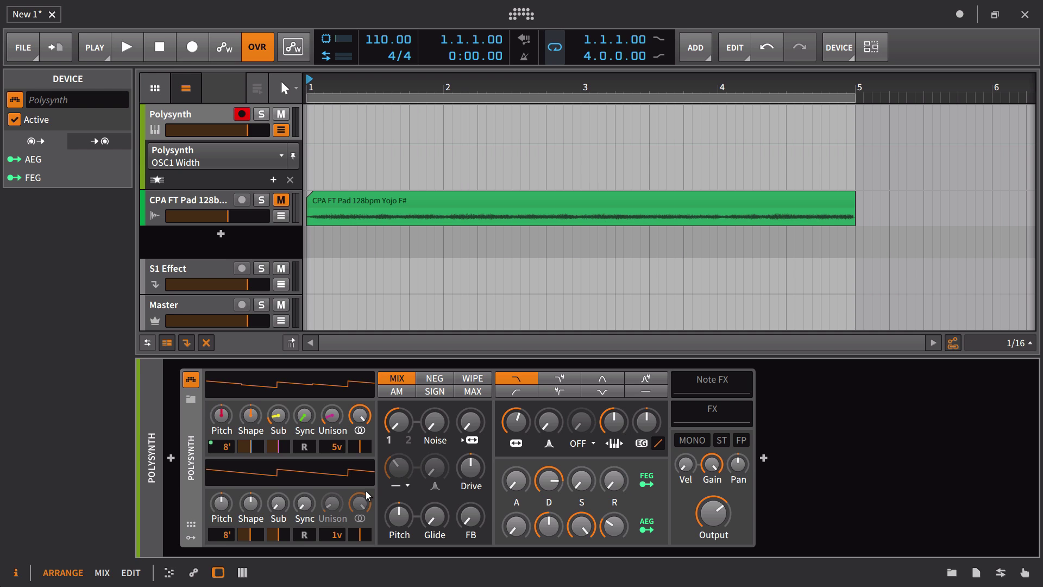
# Insert a MIDI modulator on the Polysynth, set to CC1 on channel 1
pyautogui.click(647, 484)
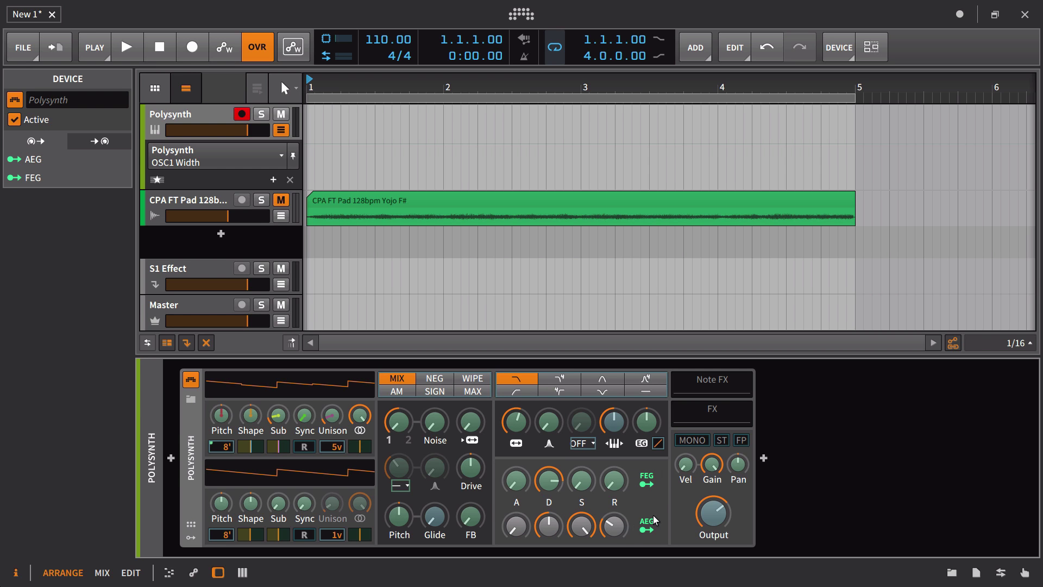
pyautogui.click(646, 483)
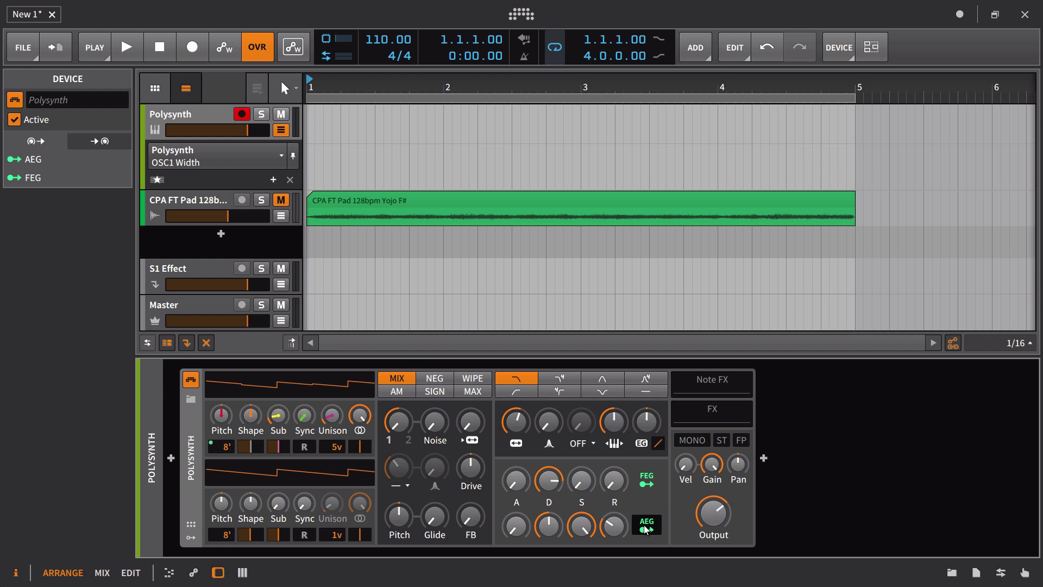
pyautogui.click(196, 537)
pyautogui.click(216, 399)
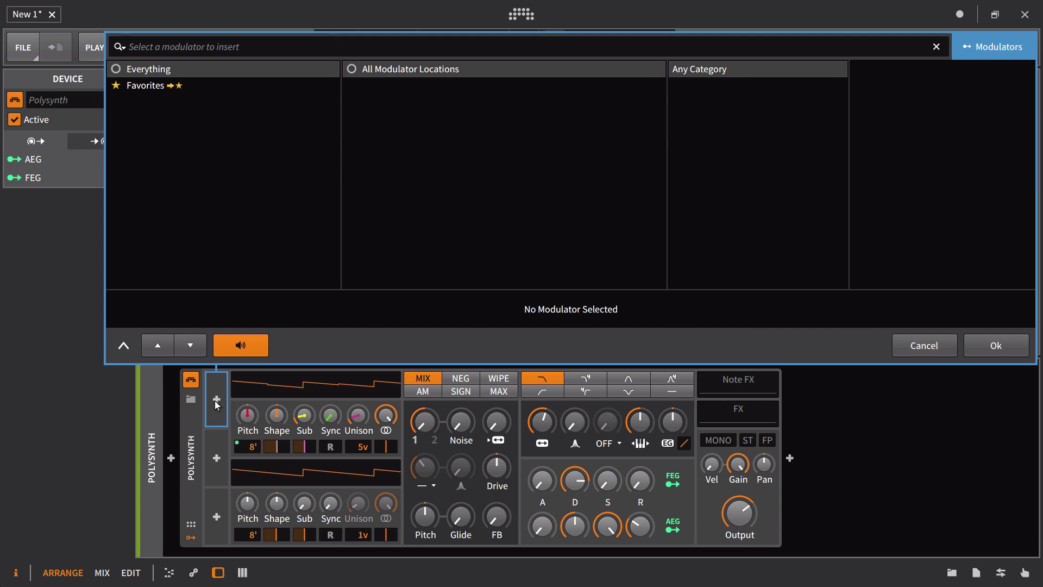
pyautogui.click(726, 155)
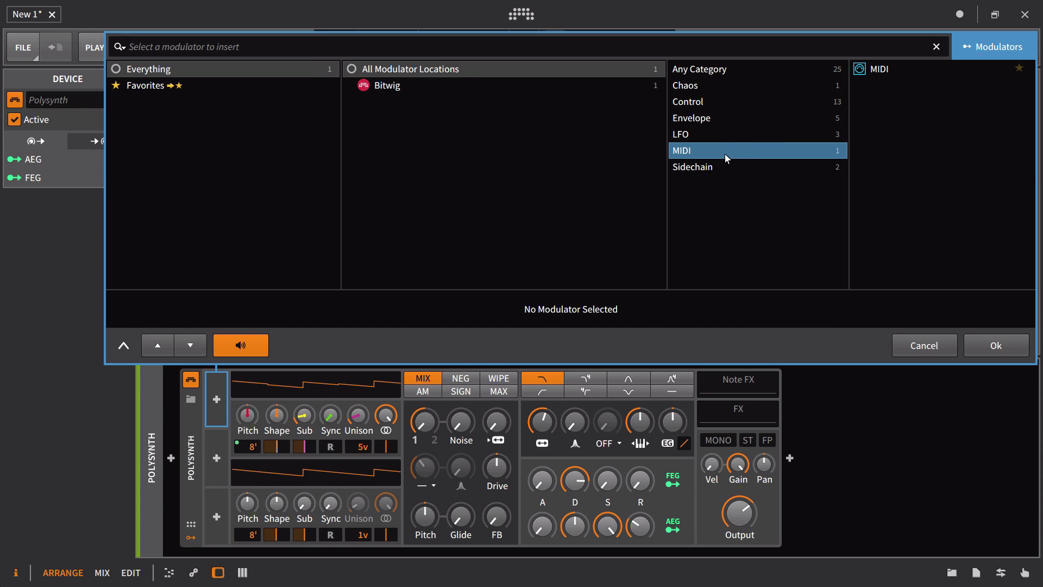
pyautogui.click(867, 68)
pyautogui.click(992, 343)
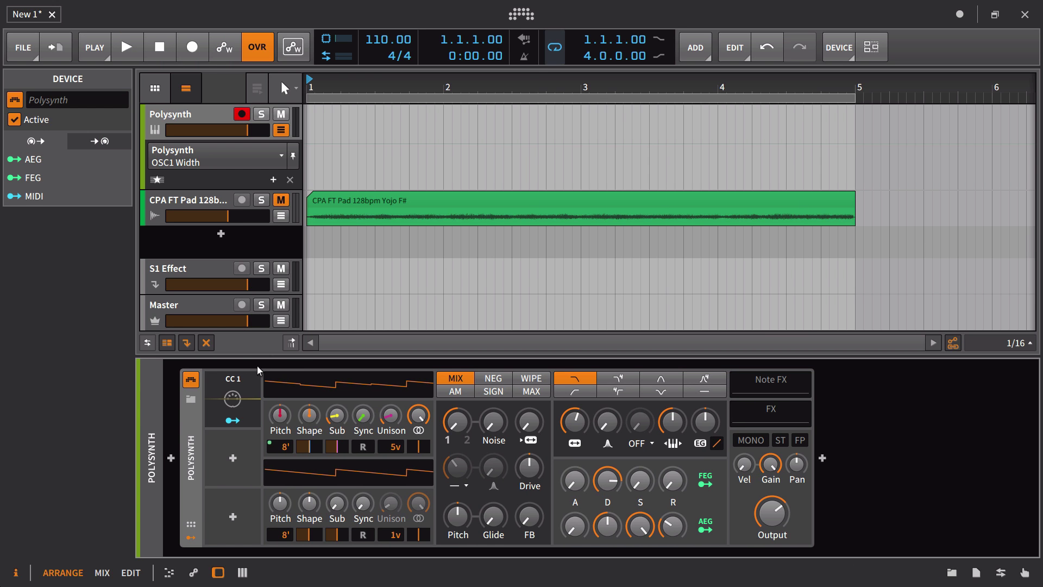
# Expand the CC 1 modulator's MIDI options and adjust its controller number, keeping CC1
pyautogui.click(249, 382)
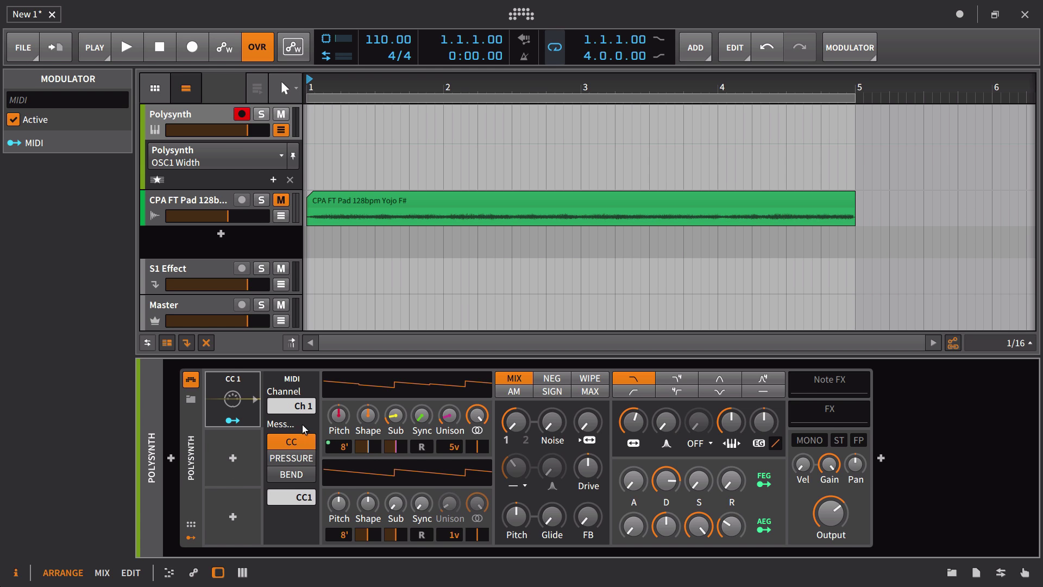
pyautogui.moveTo(306, 497)
pyautogui.mouseDown()
pyautogui.moveTo(307, 477)
pyautogui.moveTo(308, 506)
pyautogui.mouseUp()
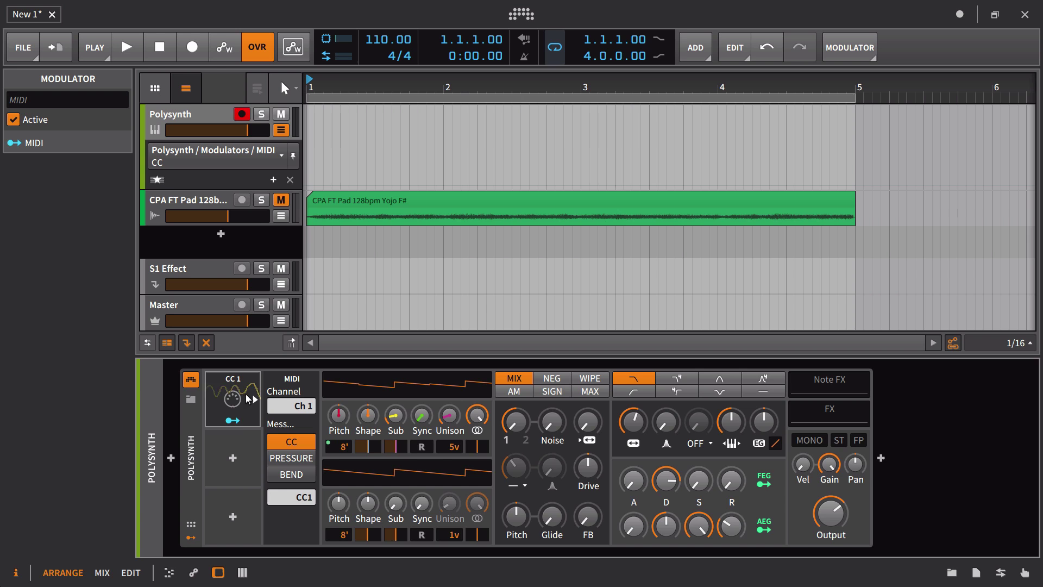
# Map CC 1 to OSC1 Sync, Unison Spread, Sub Level, Shape and Pulse Width
pyautogui.click(235, 420)
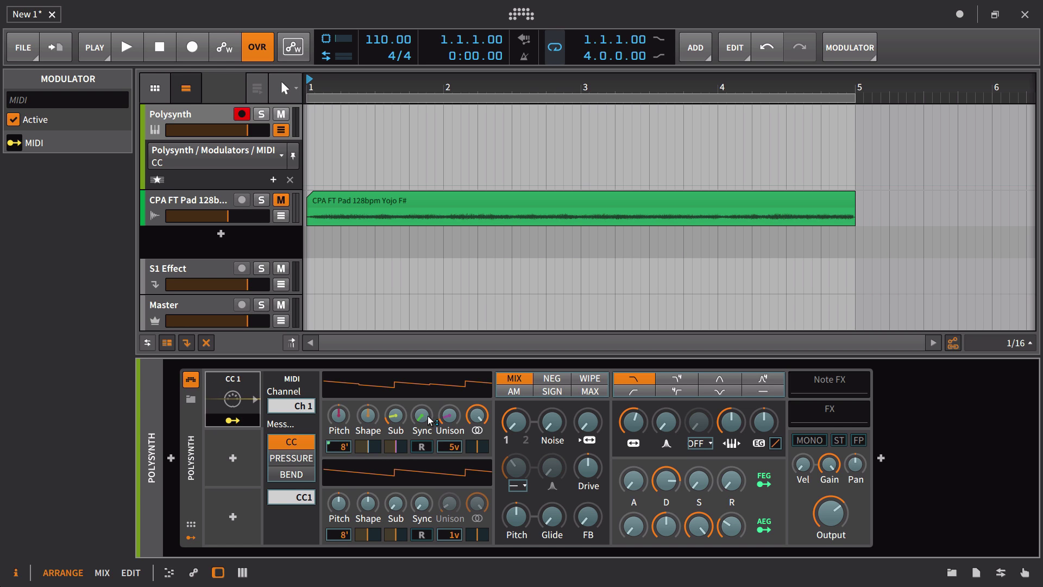
pyautogui.moveTo(421, 416)
pyautogui.mouseDown()
pyautogui.moveTo(440, 412)
pyautogui.moveTo(368, 406)
pyautogui.mouseUp()
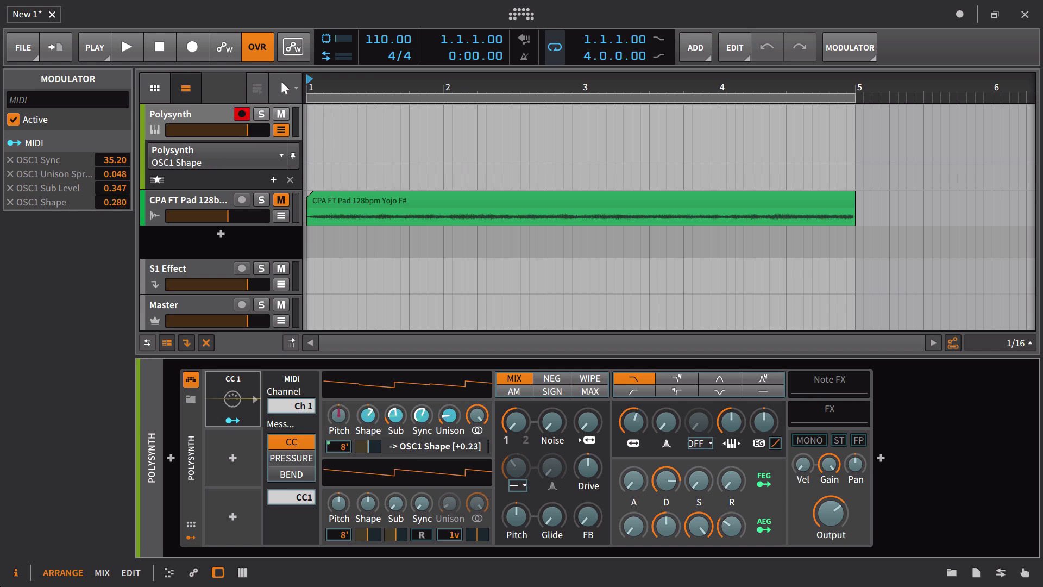
pyautogui.moveTo(369, 446); pyautogui.dragTo(369, 453)
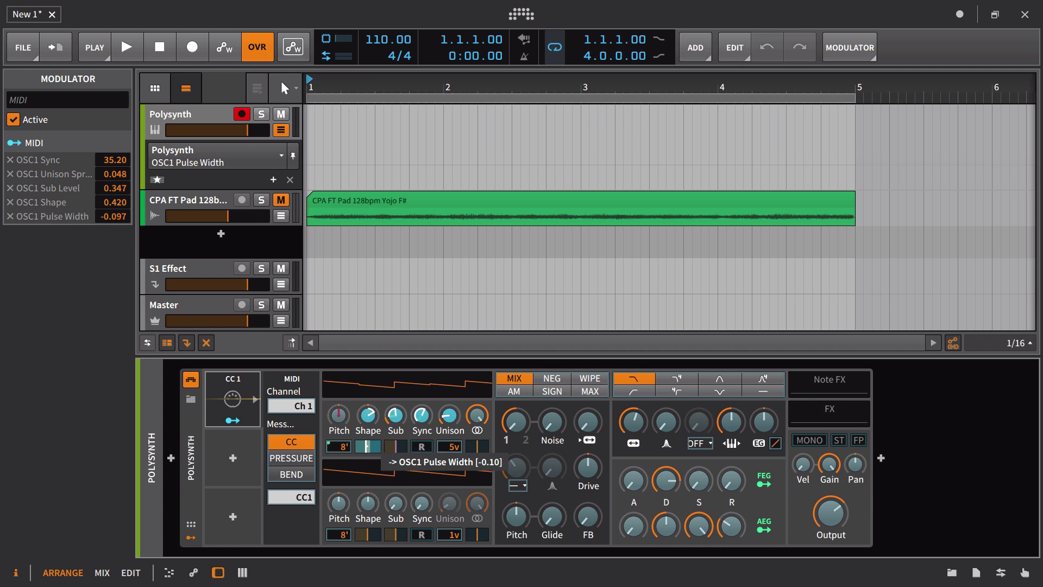
pyautogui.click(246, 420)
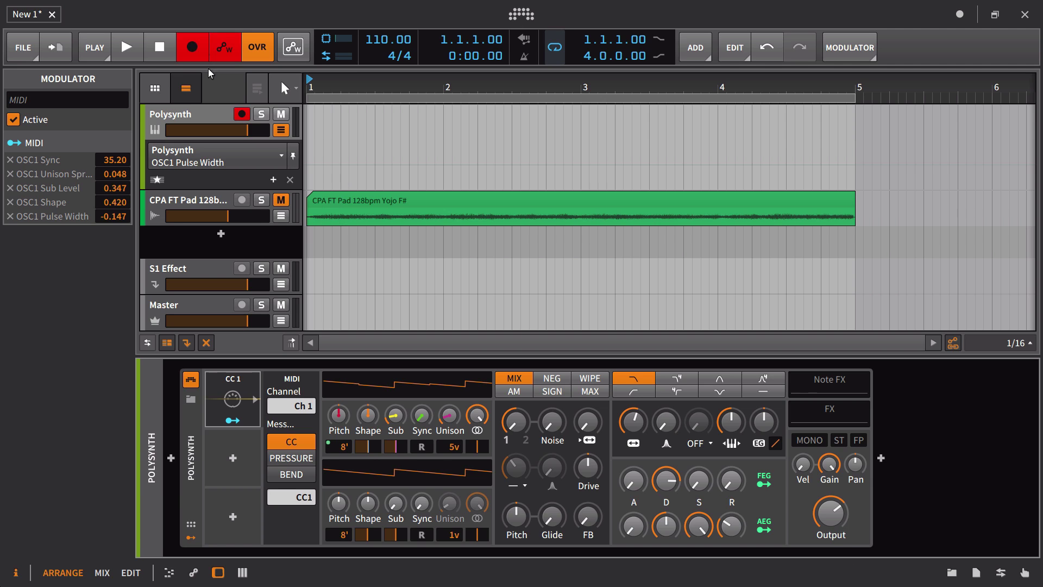
# Record a four-bar Polysynth clip with mod-wheel movement and show its CC1 (Modulation) lane
pyautogui.click(126, 50)
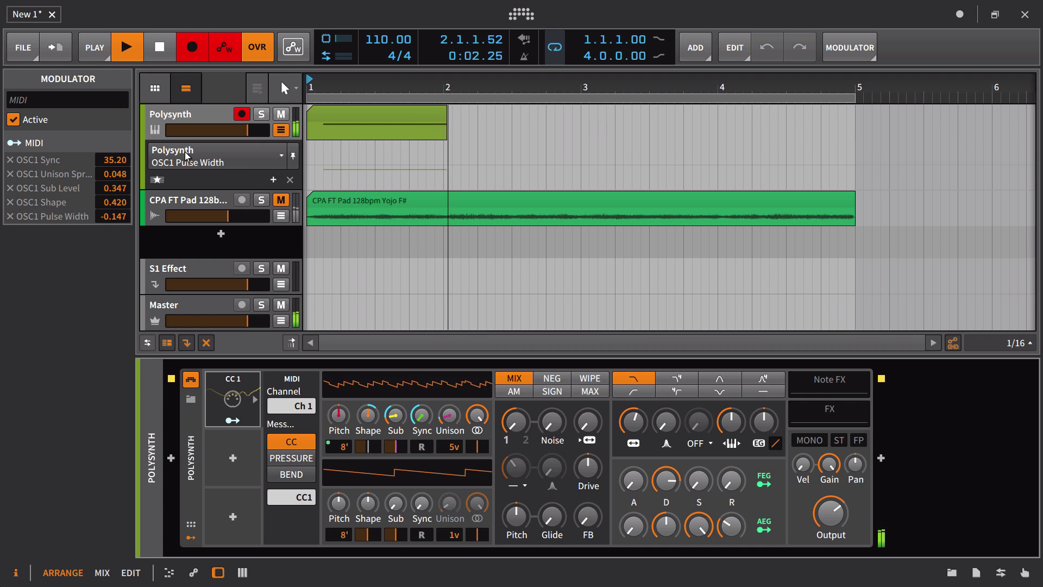
pyautogui.press('space')
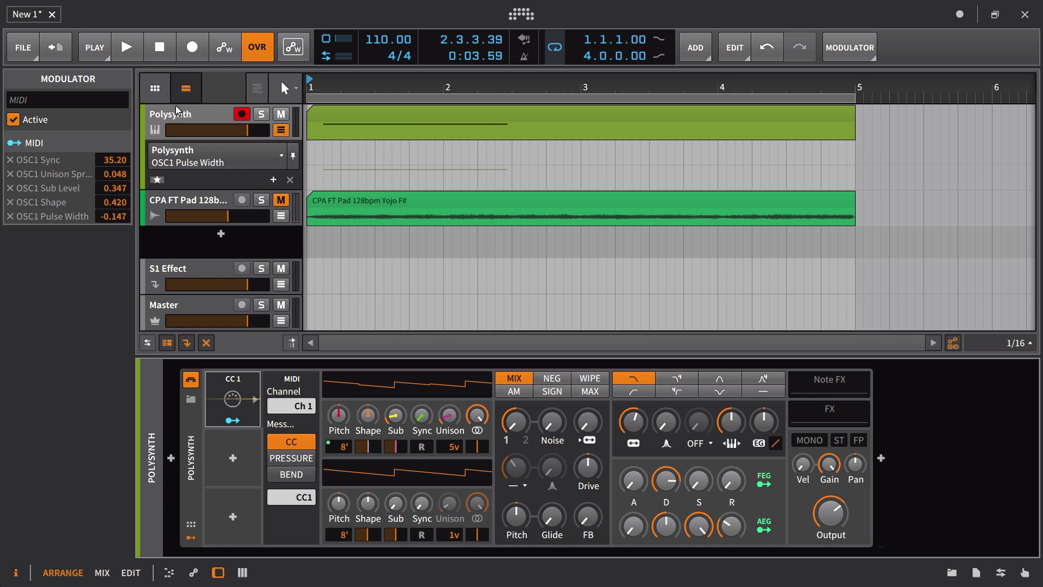
pyautogui.click(221, 163)
pyautogui.click(224, 189)
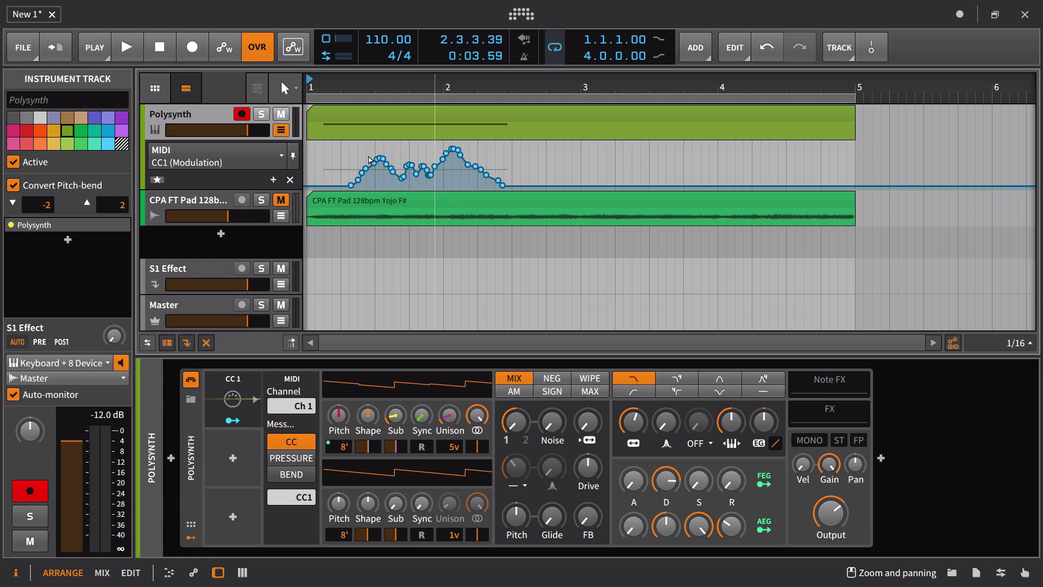
# Delete the CC1 automation lane and bring up the Filter Frequency knob's context menu
pyautogui.click(291, 180)
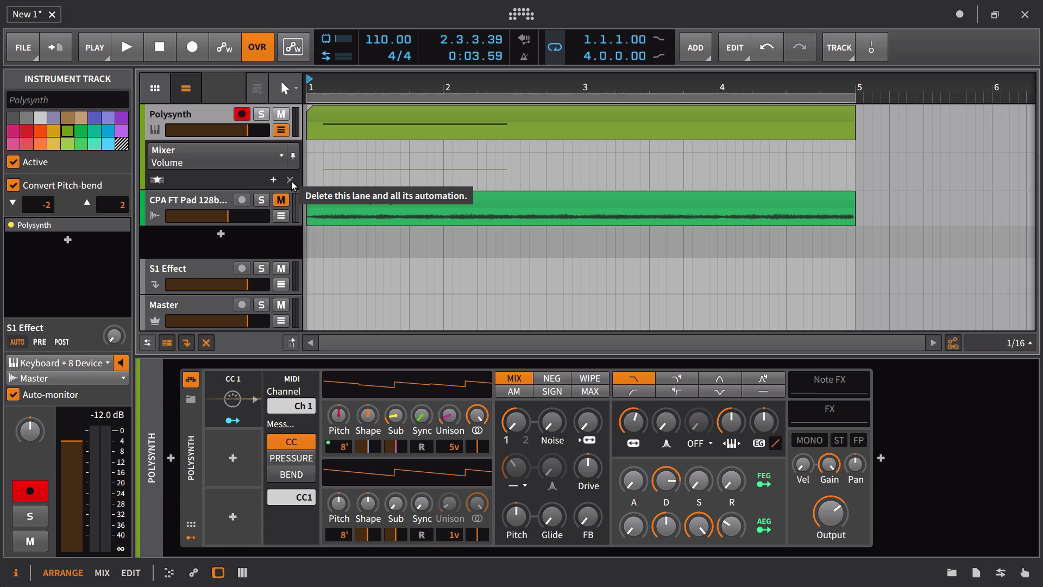
pyautogui.rightClick(627, 417)
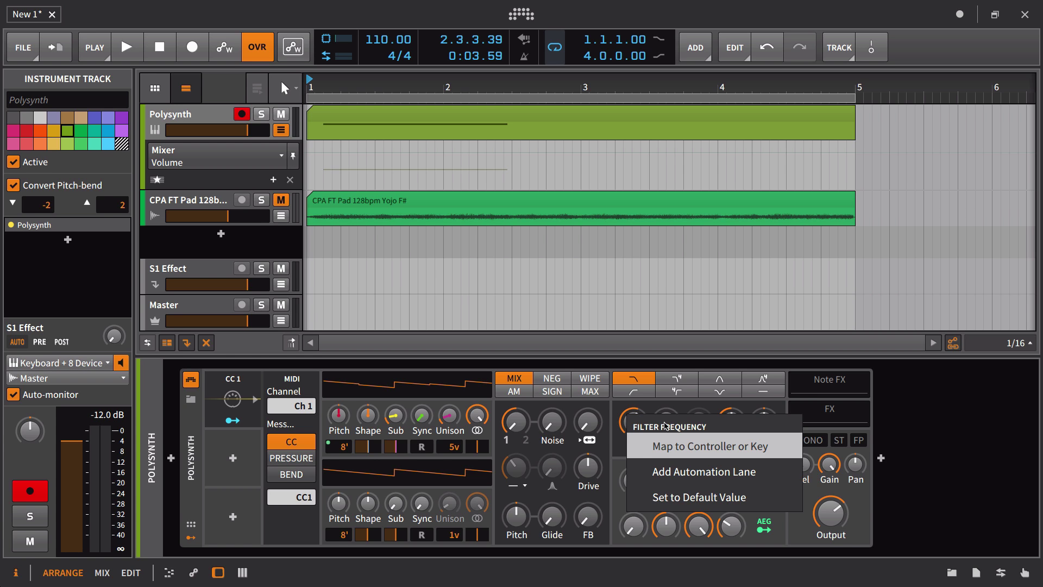
# Dismiss the Filter Frequency context menu without choosing an option
pyautogui.click(615, 448)
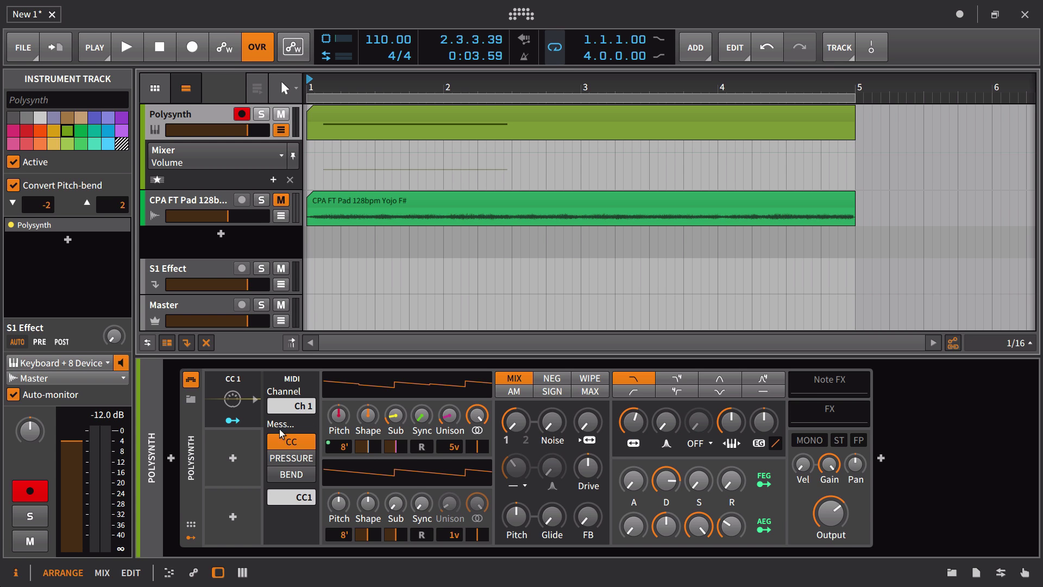
# Switch the MIDI modulator to channel Pressure and delete the recorded Polysynth clip
pyautogui.click(306, 458)
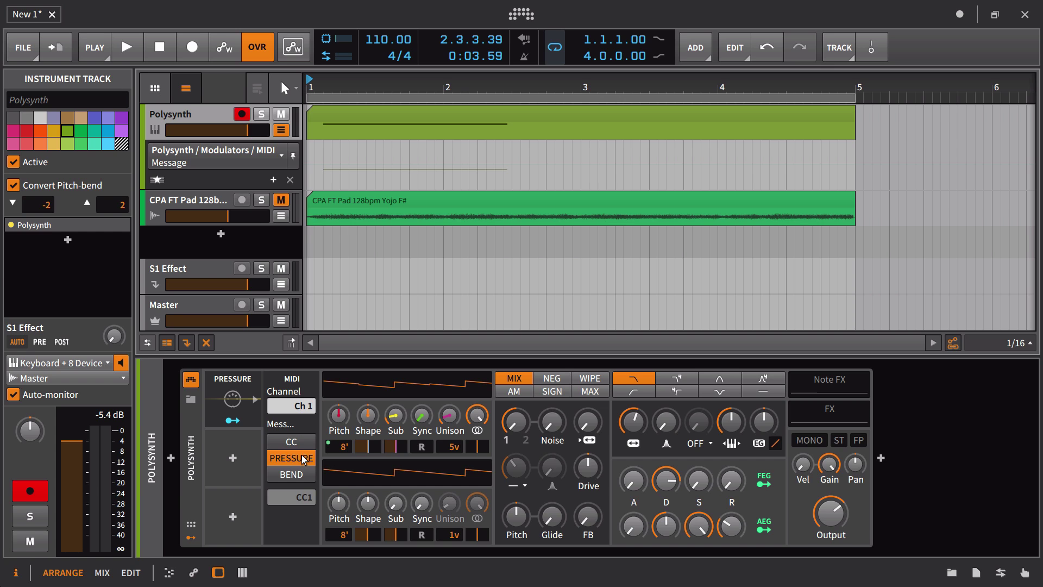
pyautogui.click(334, 115)
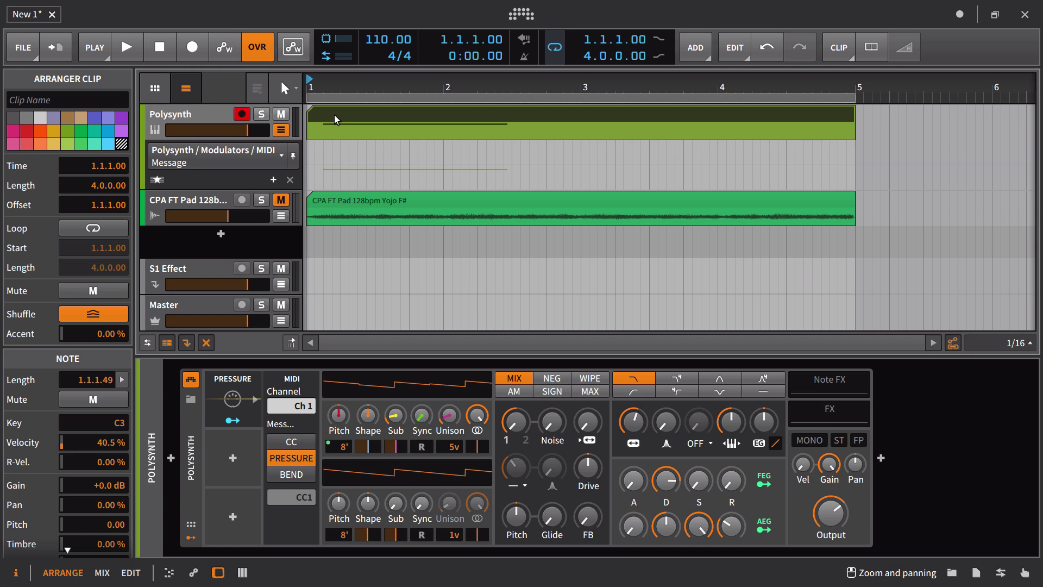
pyautogui.press('Delete')
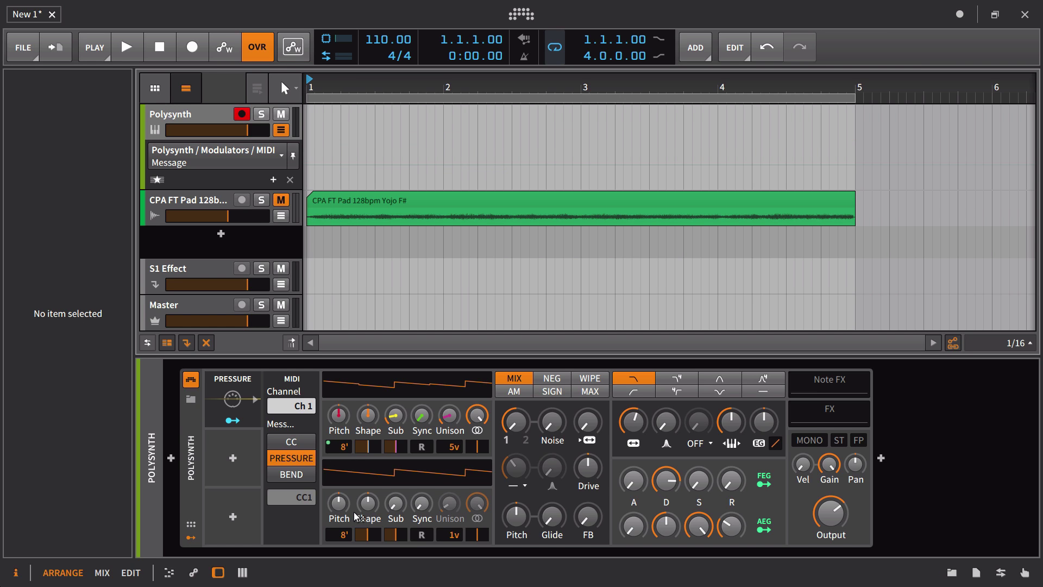
# Switch the MIDI modulator to pitch Bend and show the Polysynth device details
pyautogui.click(301, 476)
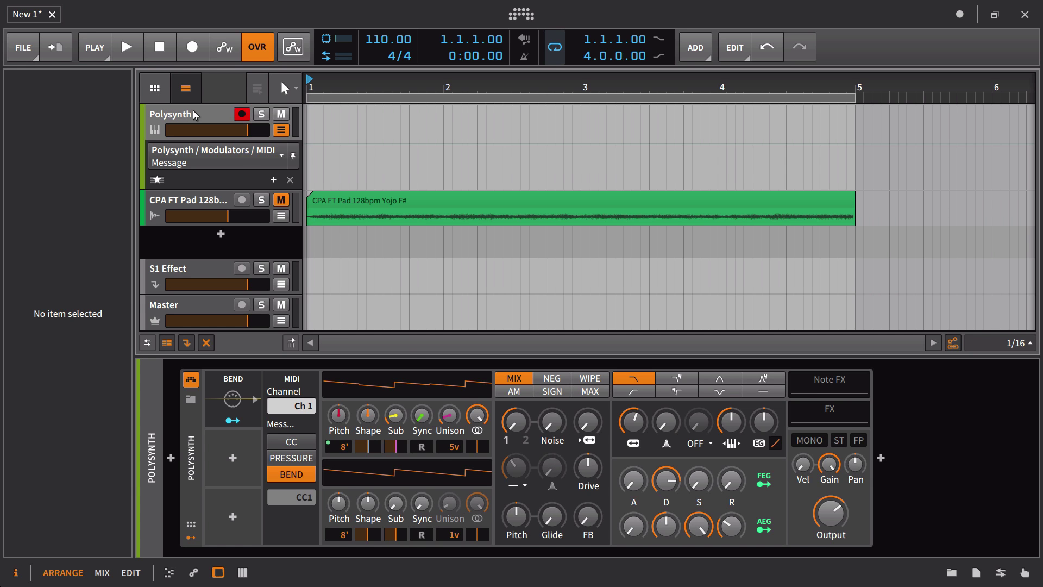
pyautogui.click(186, 434)
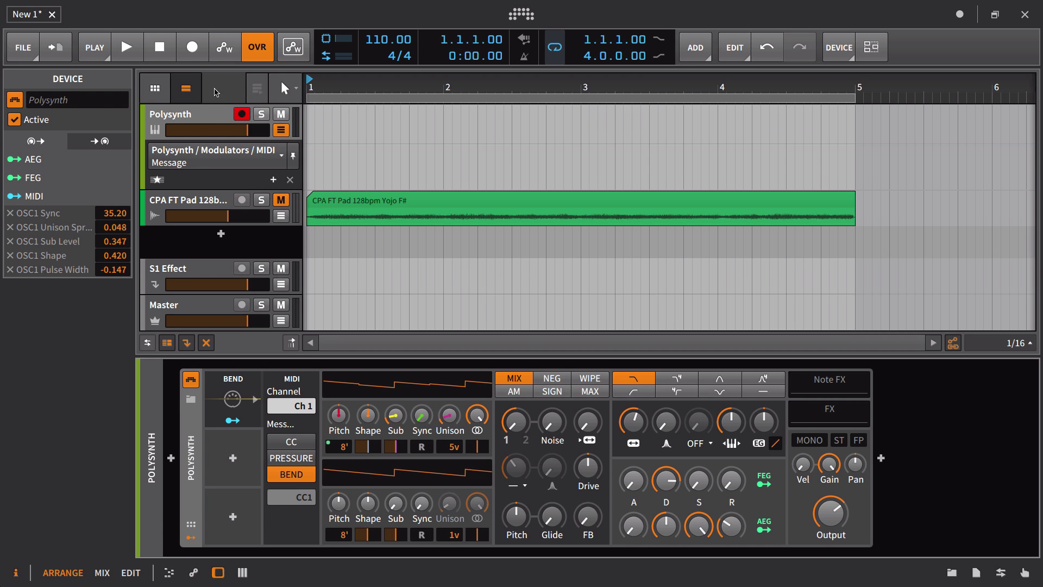
# Set the Polysynth track's pitch-bend range to -12 down and 12 up, then raise OSC1 Sync
pyautogui.click(197, 118)
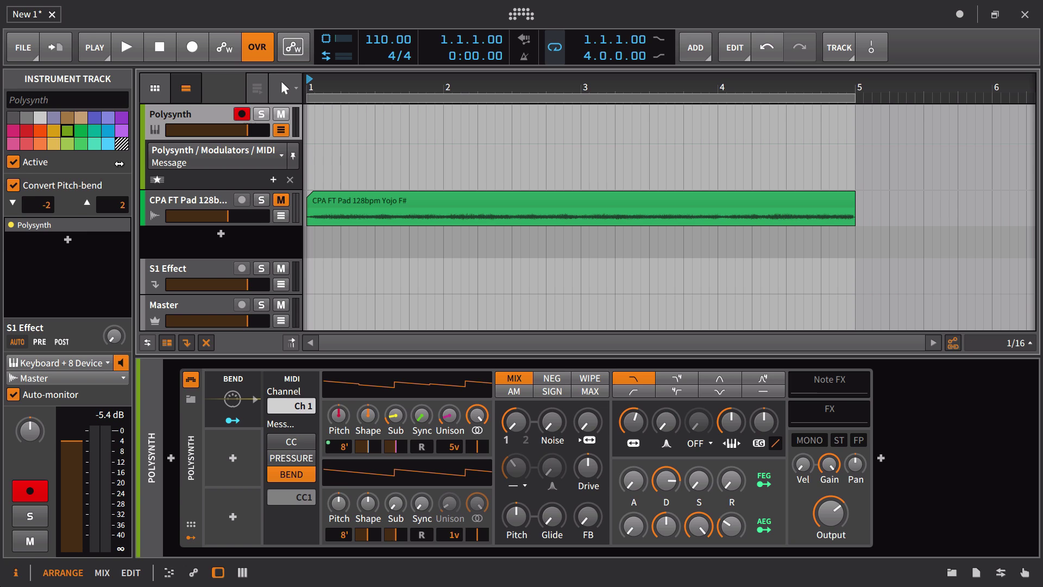
pyautogui.moveTo(50, 209); pyautogui.dragTo(51, 220)
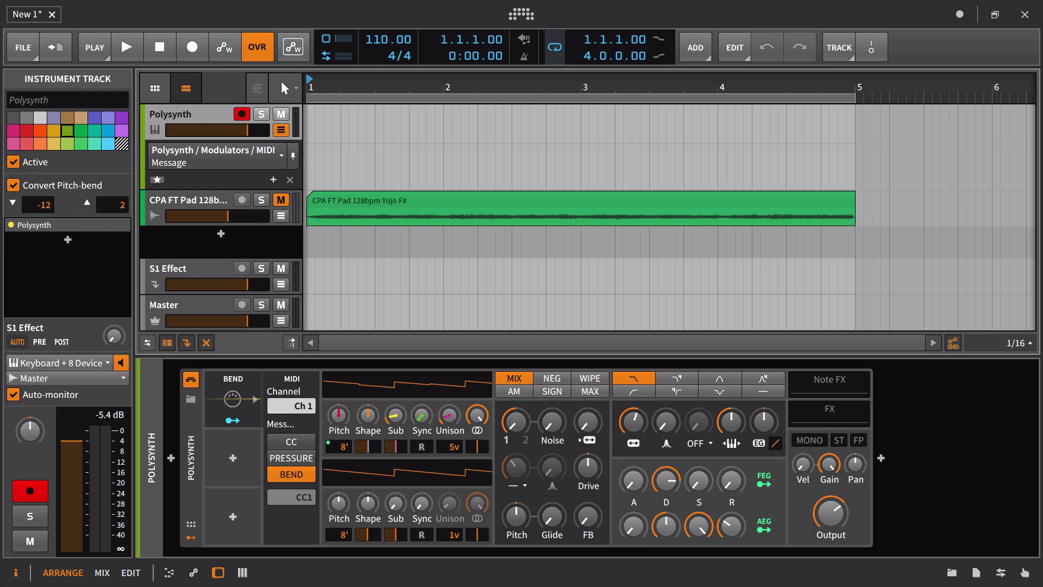
pyautogui.moveTo(113, 205); pyautogui.dragTo(113, 199)
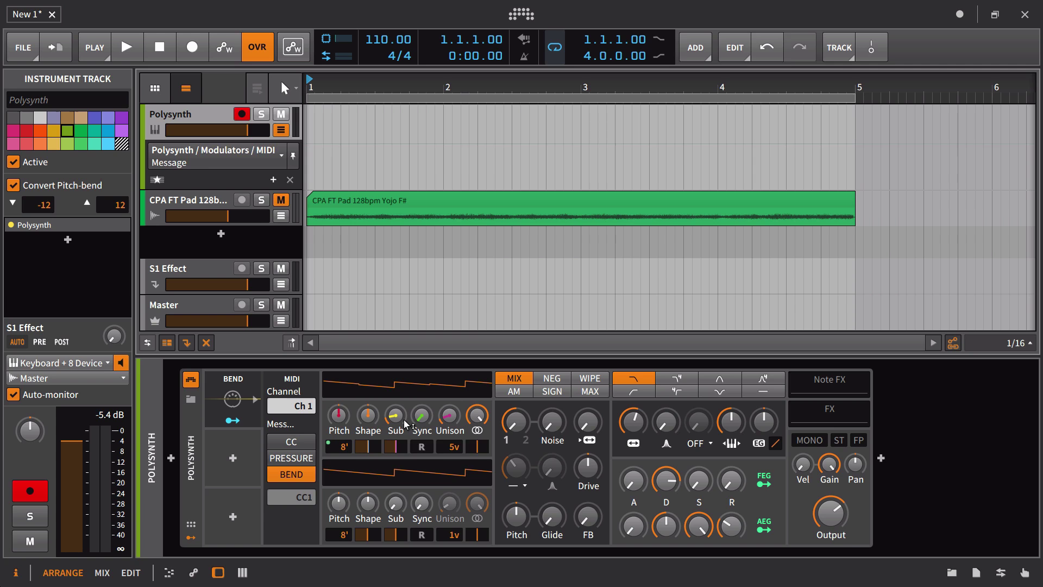
pyautogui.moveTo(395, 416)
pyautogui.mouseDown()
pyautogui.moveTo(395, 399)
pyautogui.moveTo(421, 400)
pyautogui.mouseUp()
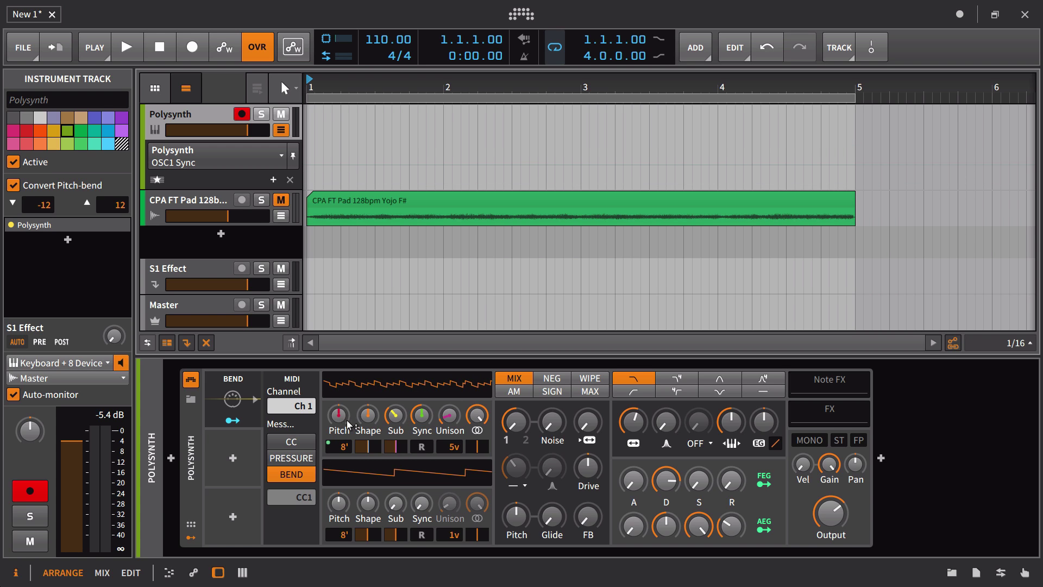
# Untick Convert Pitch-bend in the Polysynth track's Instrument Track inspector
pyautogui.click(14, 185)
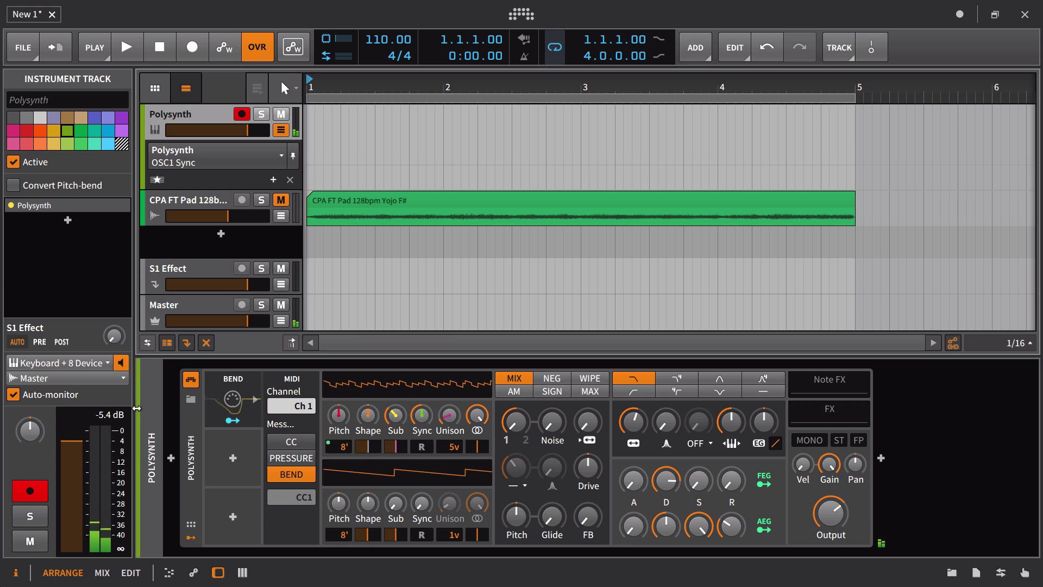
# Lower the pitch-bend modulation amount on the Polysynth's OSC1 Shape
pyautogui.click(190, 456)
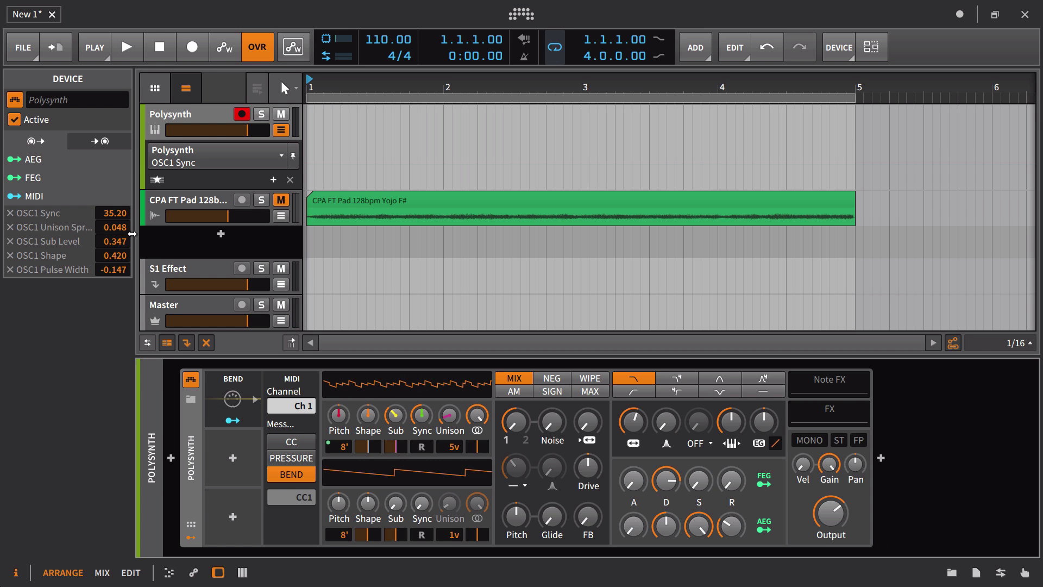
pyautogui.moveTo(123, 255)
pyautogui.mouseDown()
pyautogui.moveTo(122, 271)
pyautogui.moveTo(113, 220)
pyautogui.mouseUp()
pyautogui.click(248, 383)
pyautogui.click(236, 459)
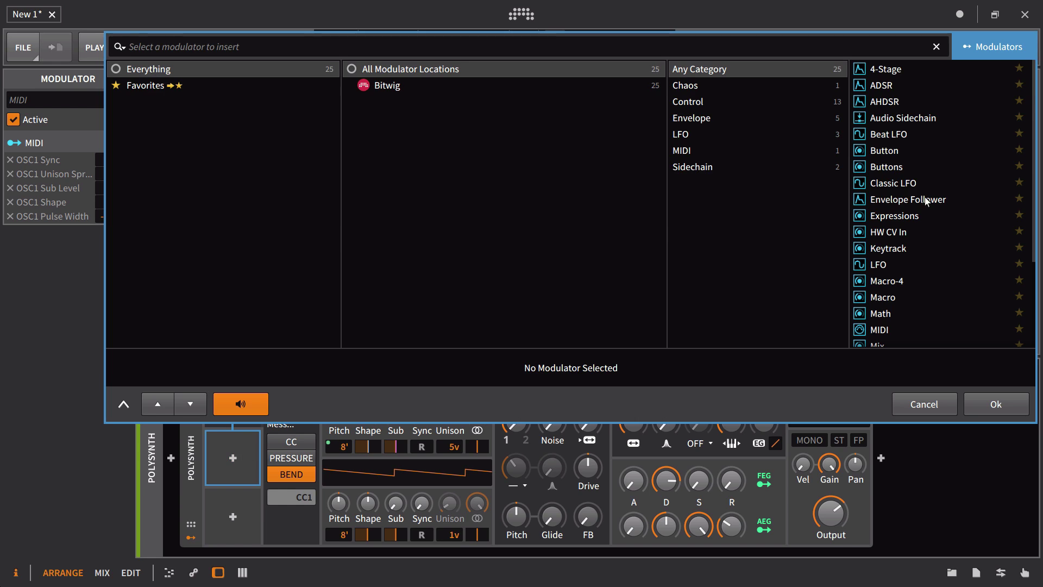
pyautogui.click(709, 150)
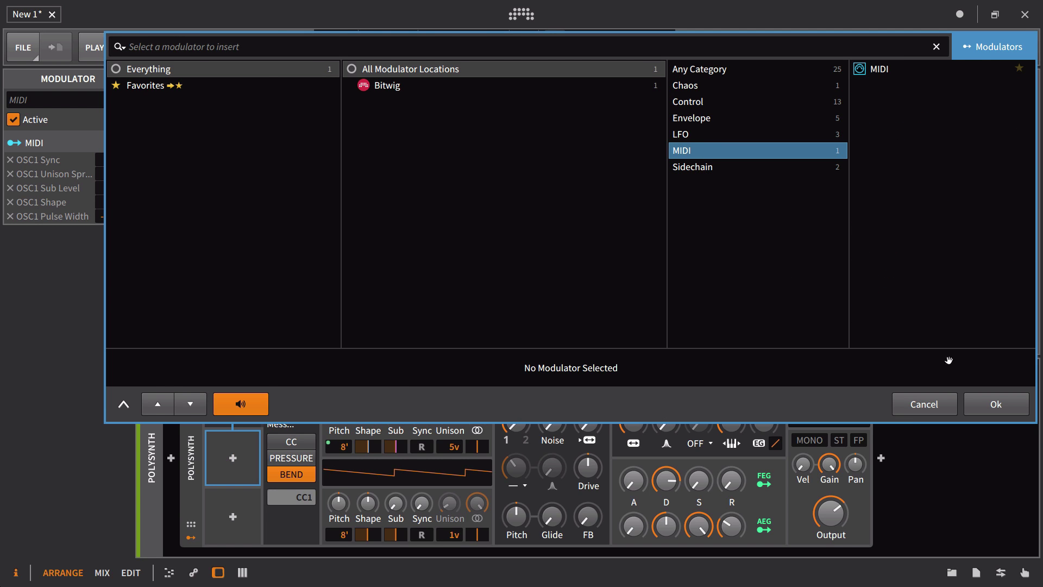
pyautogui.click(995, 408)
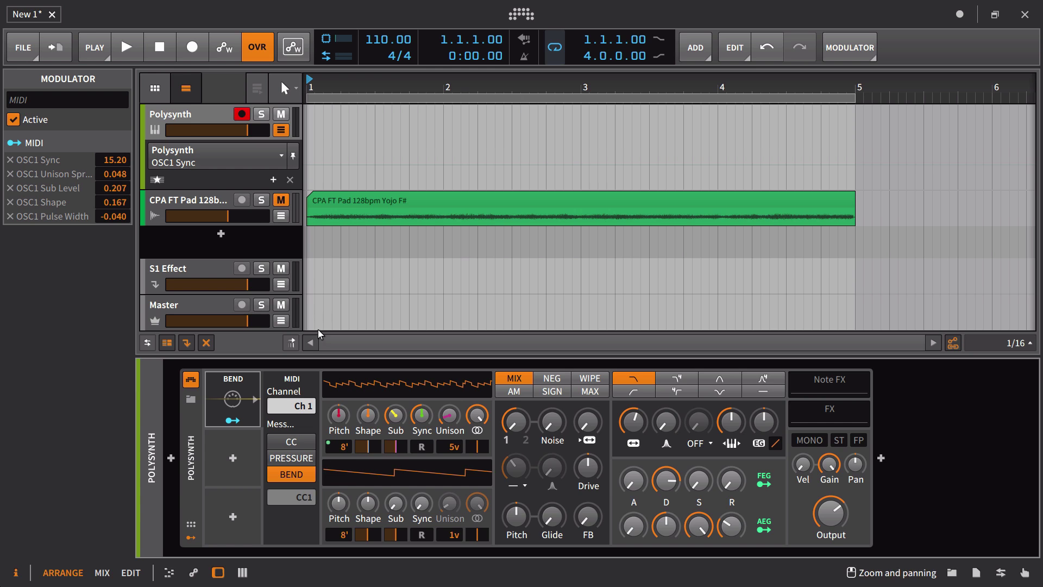
# Delete the Polysynth track and unmute the pad audio track
pyautogui.click(187, 122)
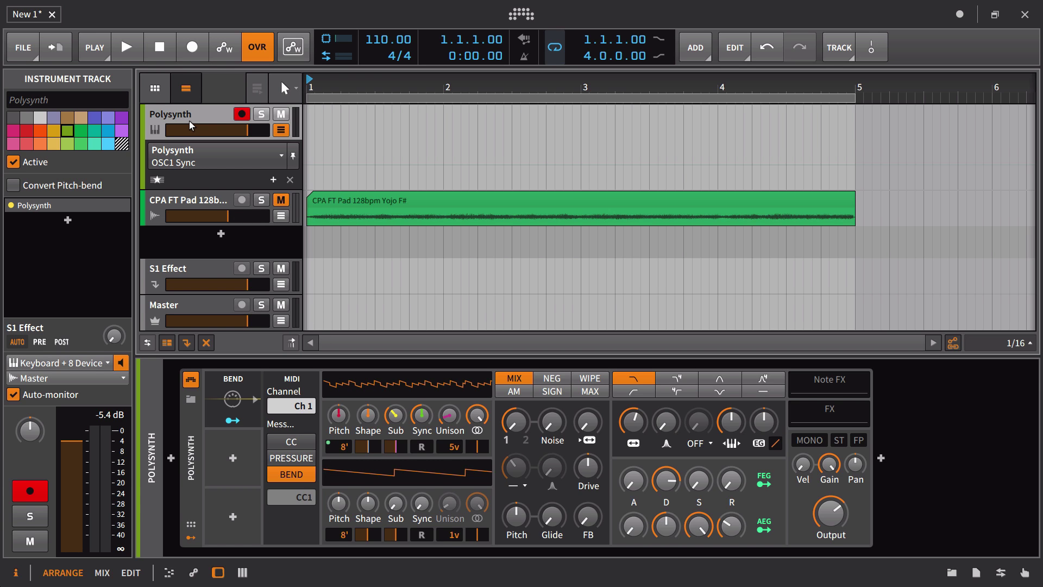
pyautogui.press('Delete')
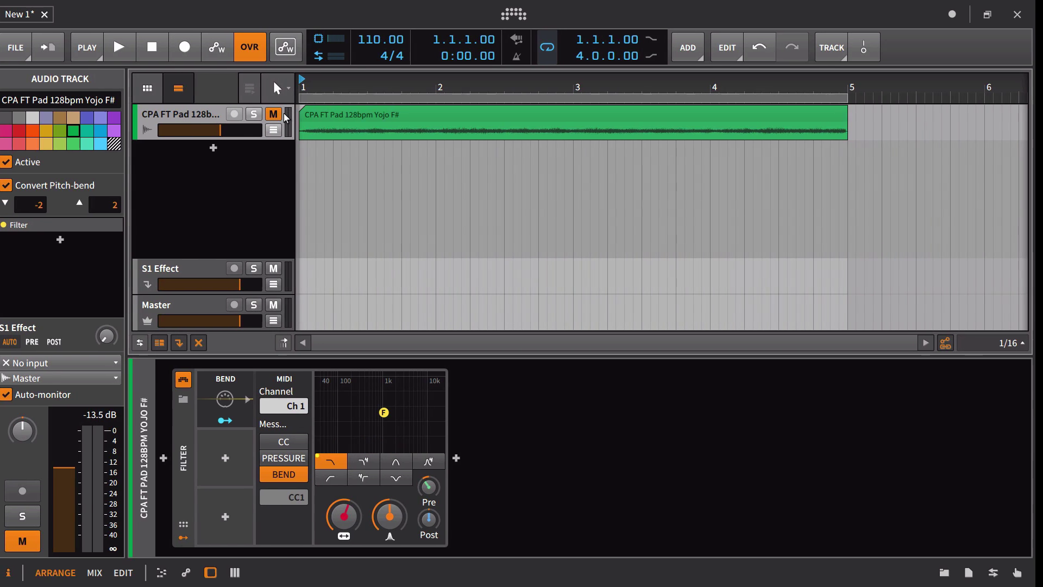
pyautogui.click(282, 115)
# Remove the pitch-bend modulator from the pad's Filter and audition the pad
pyautogui.click(235, 381)
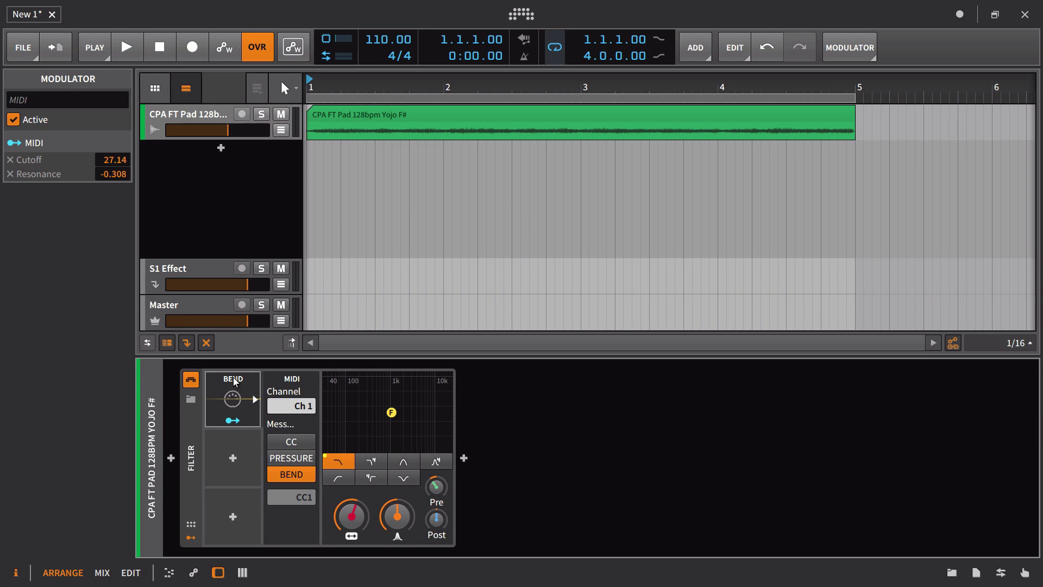
pyautogui.press('Delete')
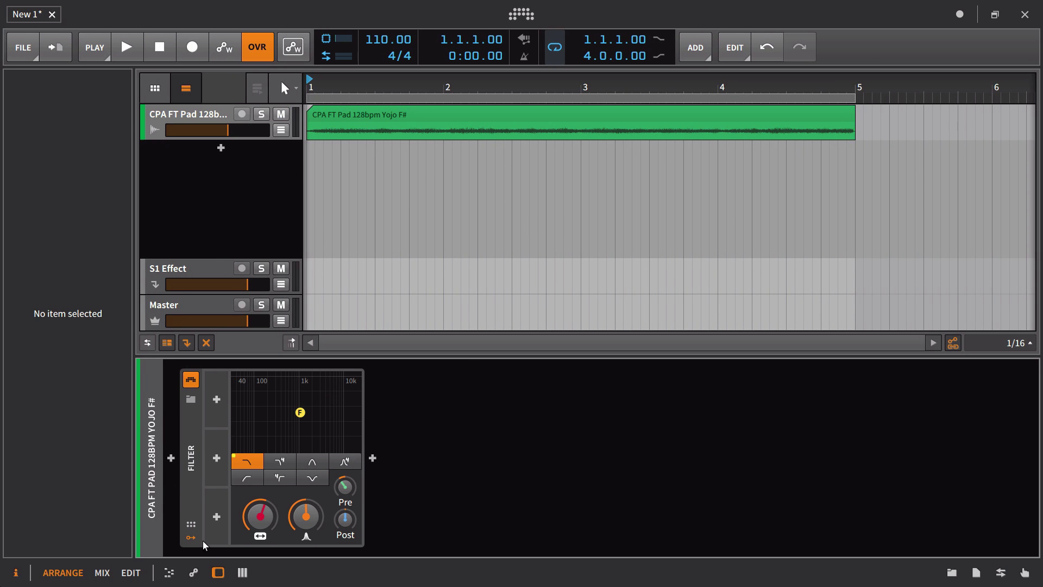
pyautogui.click(201, 538)
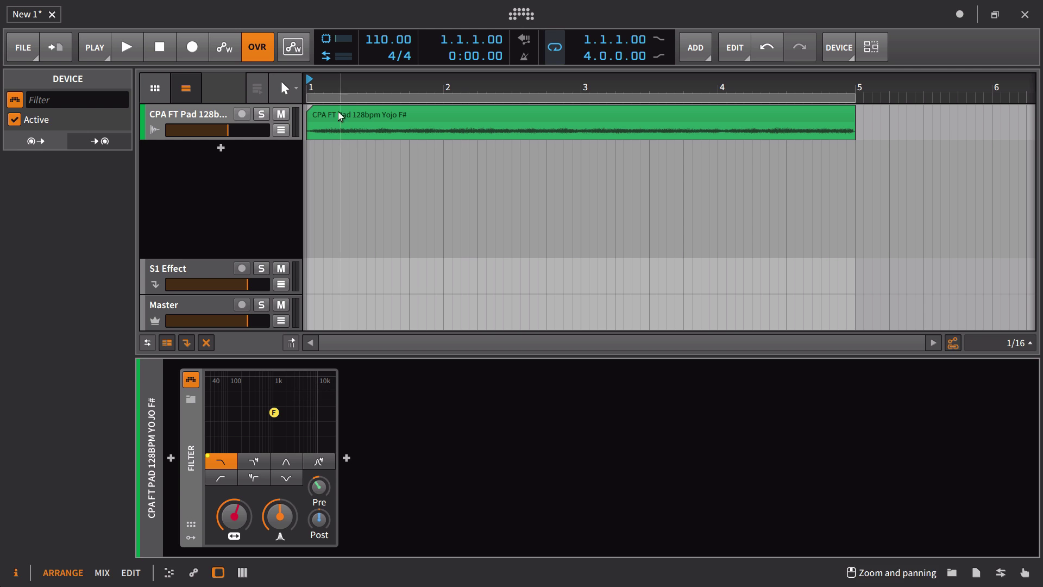
pyautogui.press('space')
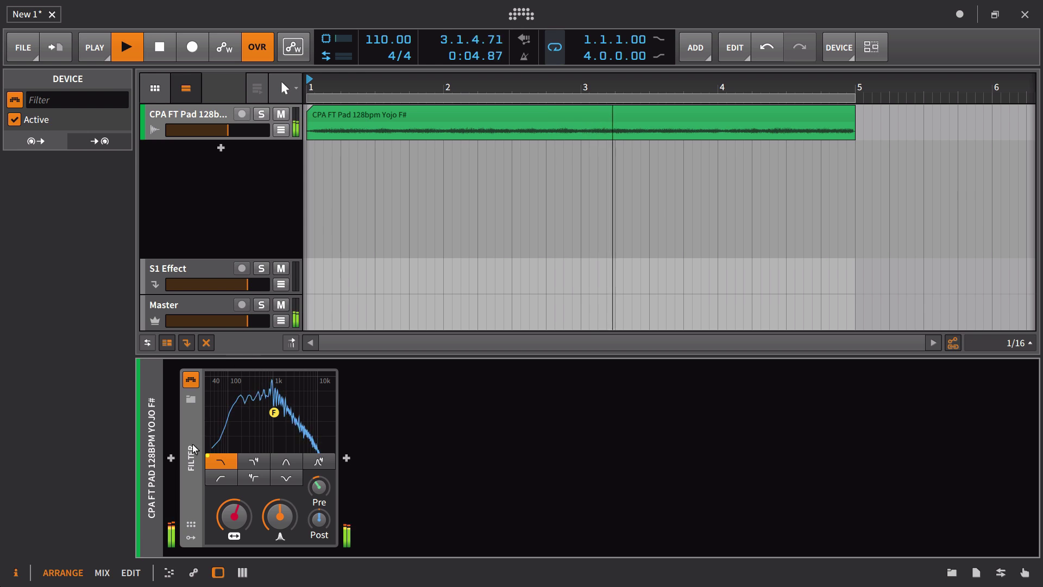
pyautogui.press('space')
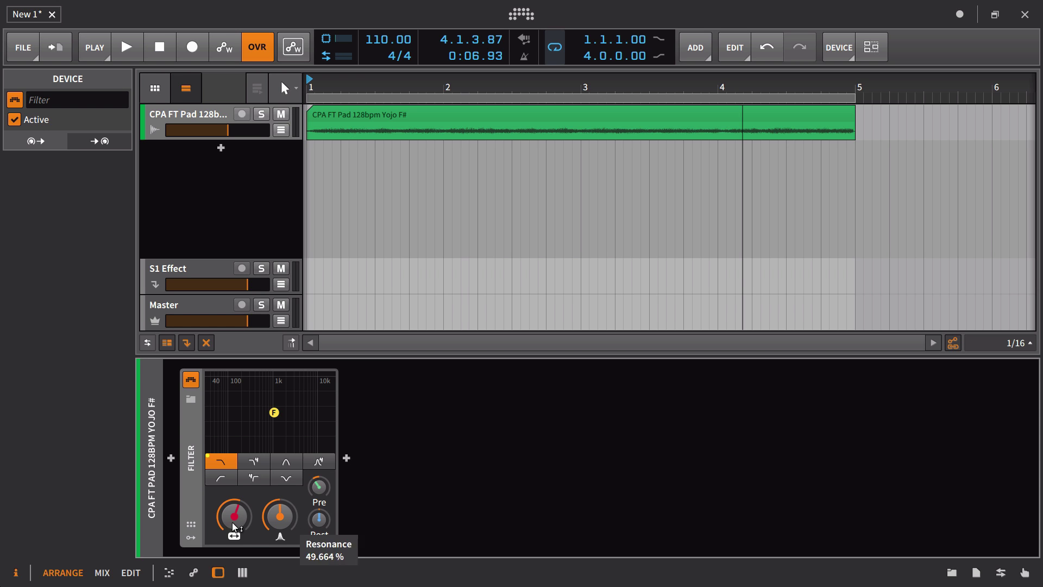
# Add a MIDI modulator to the pad's Filter device
pyautogui.click(191, 537)
pyautogui.click(217, 401)
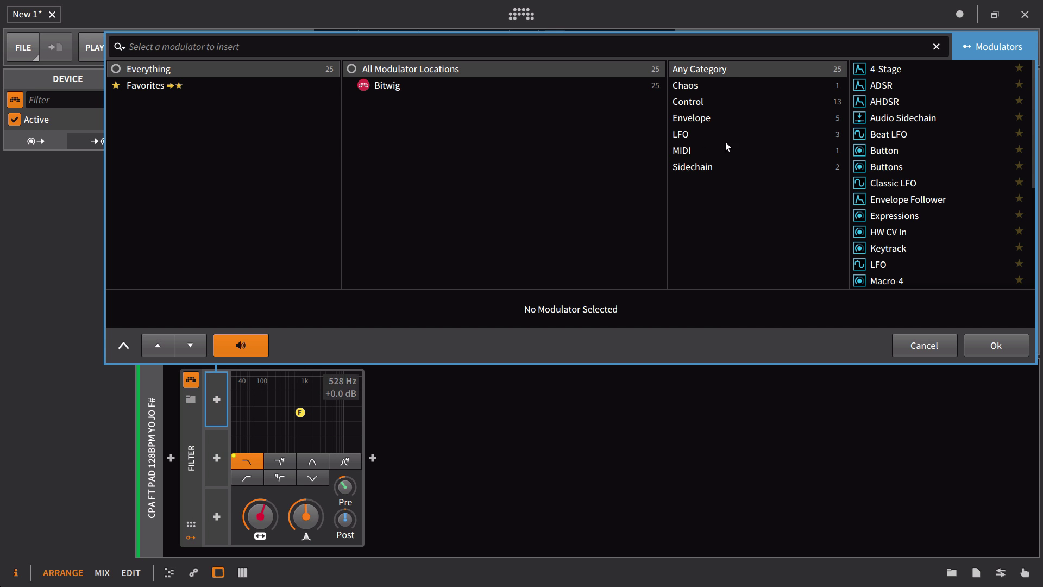
pyautogui.click(722, 151)
pyautogui.click(863, 69)
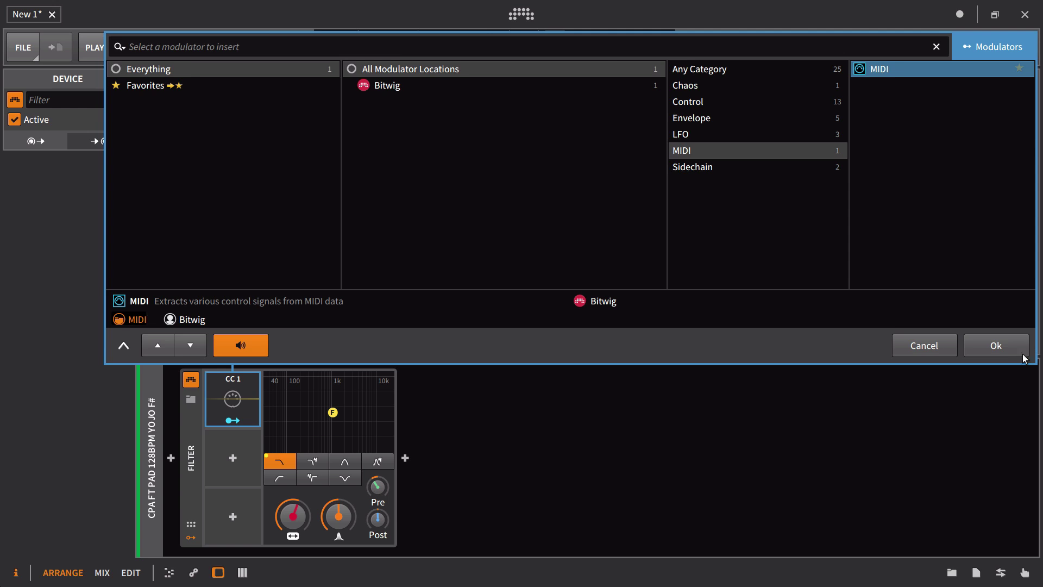
pyautogui.click(997, 350)
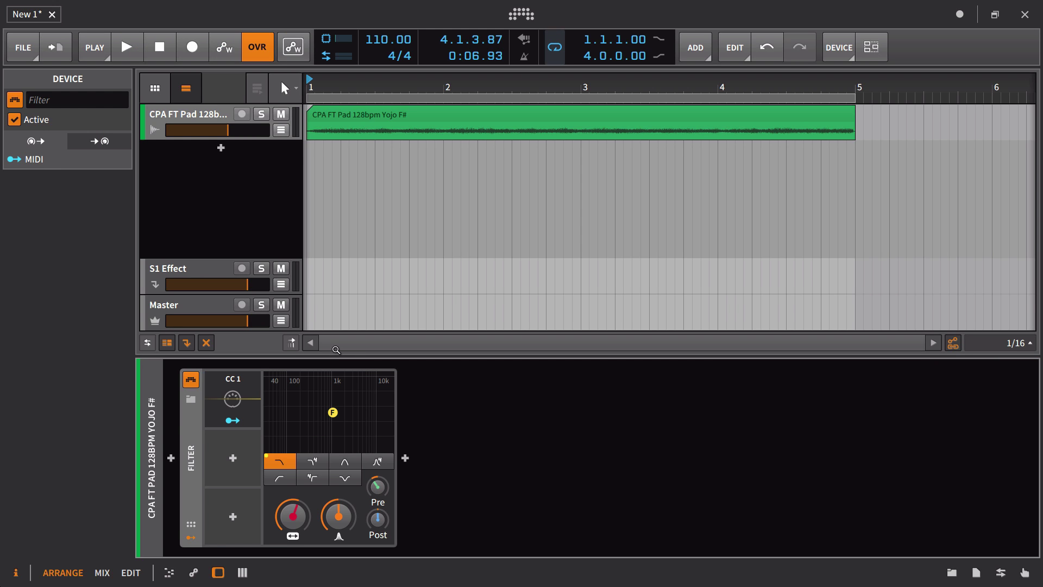
# Route CC 1 down on Cutoff and to Resonance at 0.187, then show its MIDI settings
pyautogui.click(232, 419)
pyautogui.moveTo(292, 515); pyautogui.dragTo(292, 542)
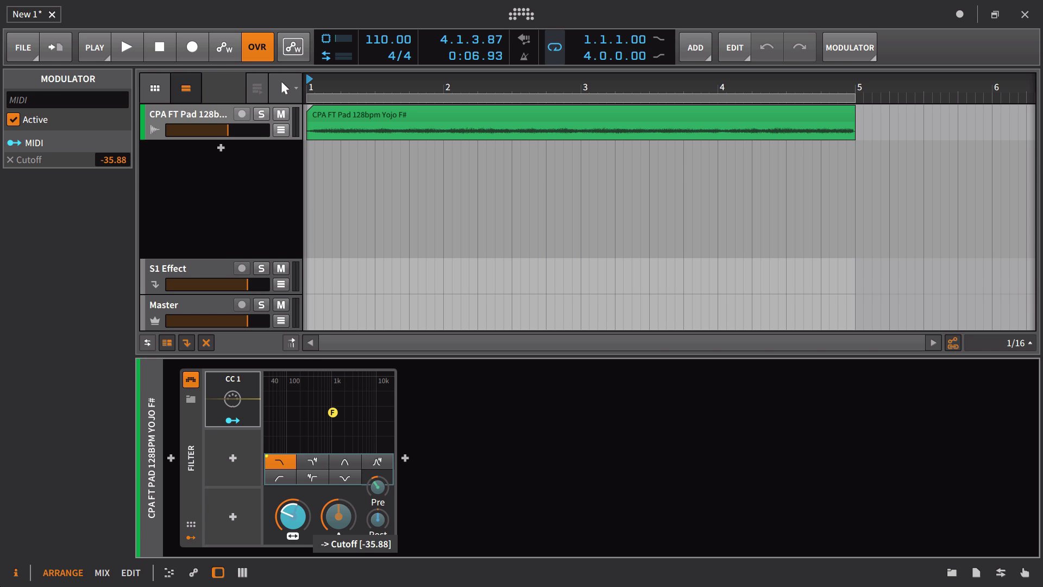
pyautogui.moveTo(338, 516); pyautogui.dragTo(339, 499)
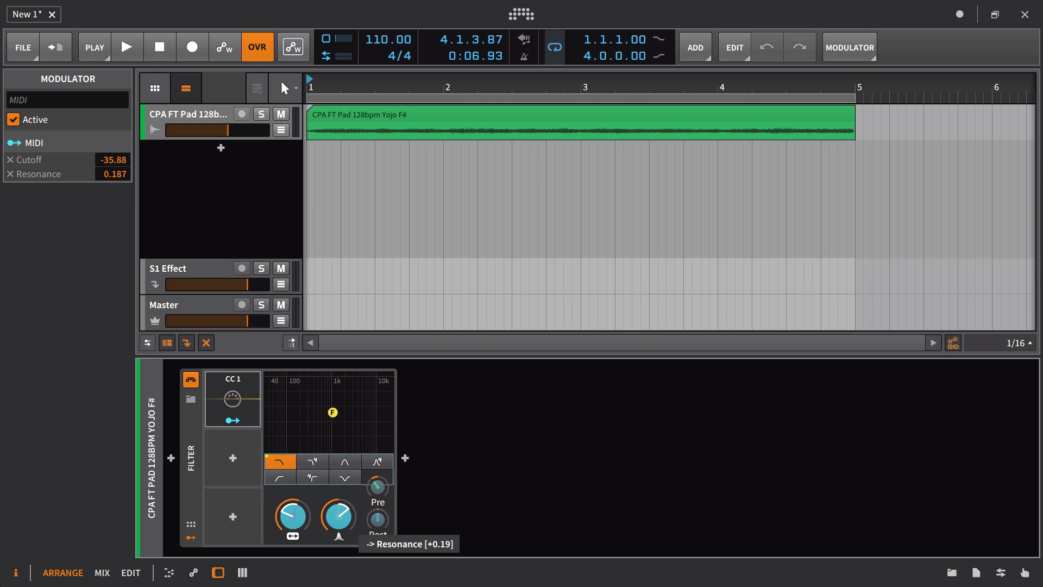
pyautogui.click(233, 420)
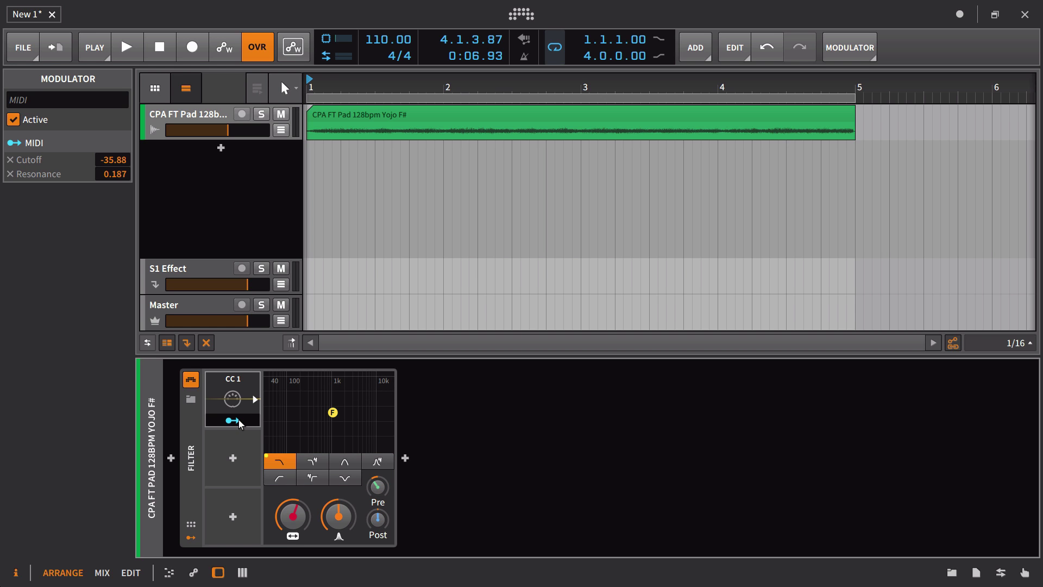
pyautogui.click(236, 384)
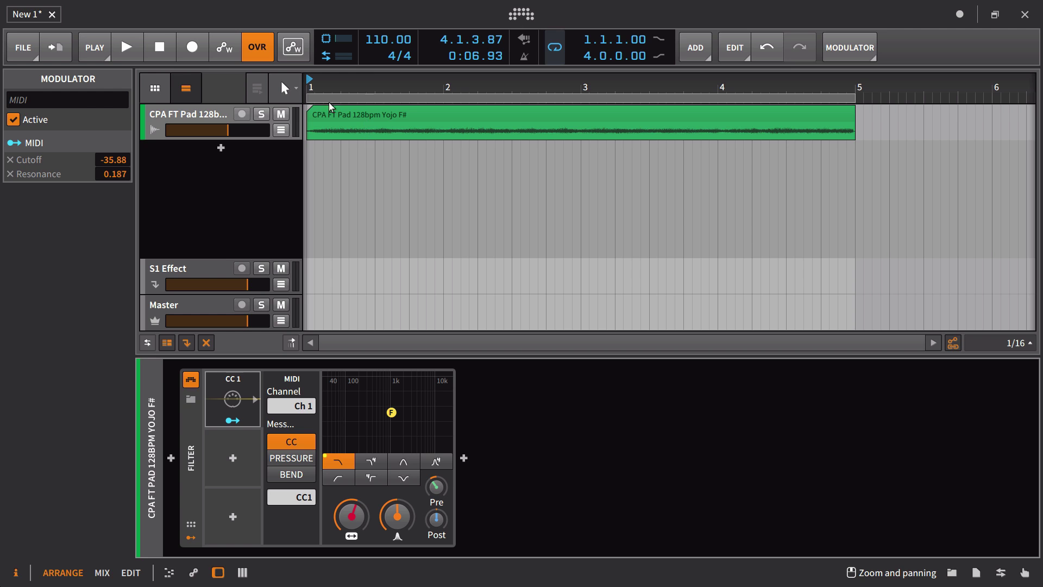
# Check the pad track's input source list without changing it
pyautogui.click(183, 118)
pyautogui.click(93, 363)
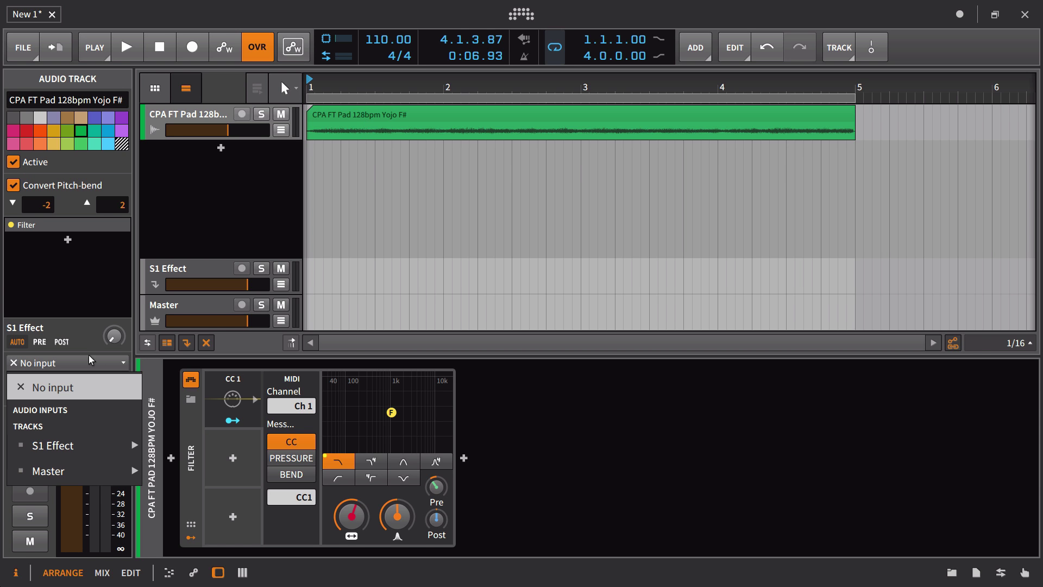
pyautogui.click(88, 358)
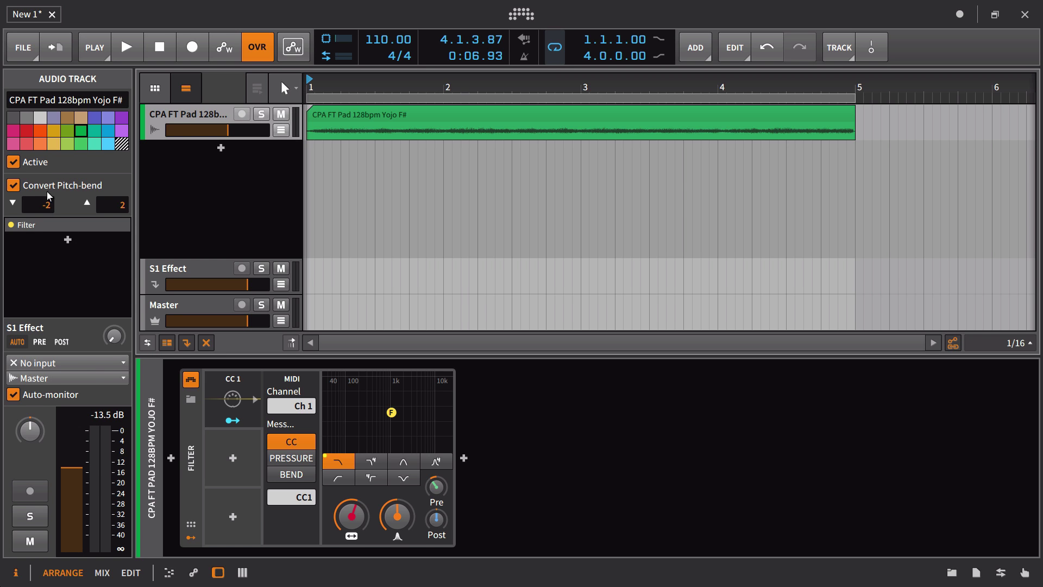
# Convert the pad track to a hybrid track with input set to All ins
pyautogui.rightClick(177, 116)
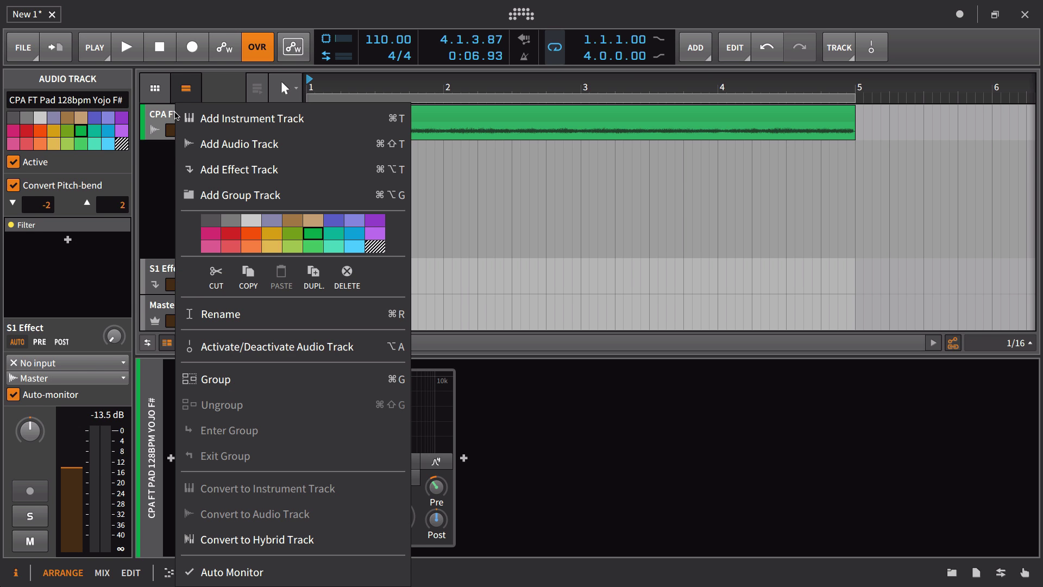
pyautogui.click(230, 540)
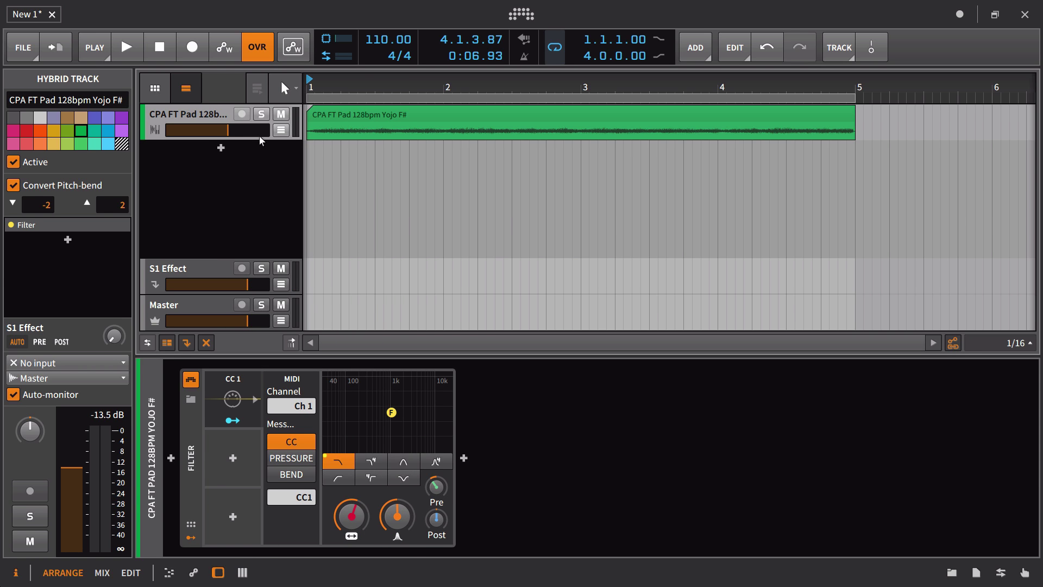
pyautogui.click(82, 362)
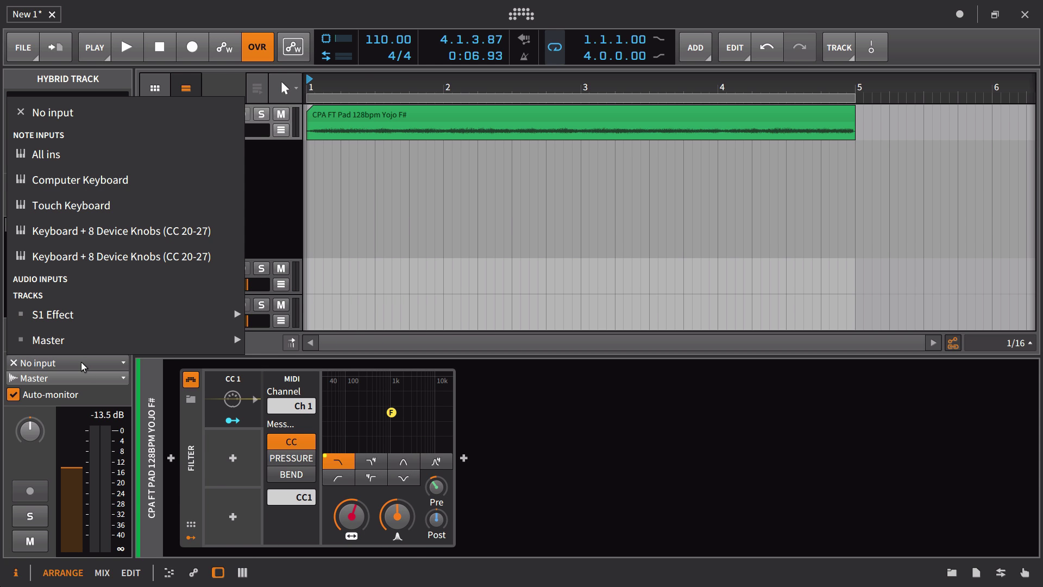
pyautogui.click(81, 160)
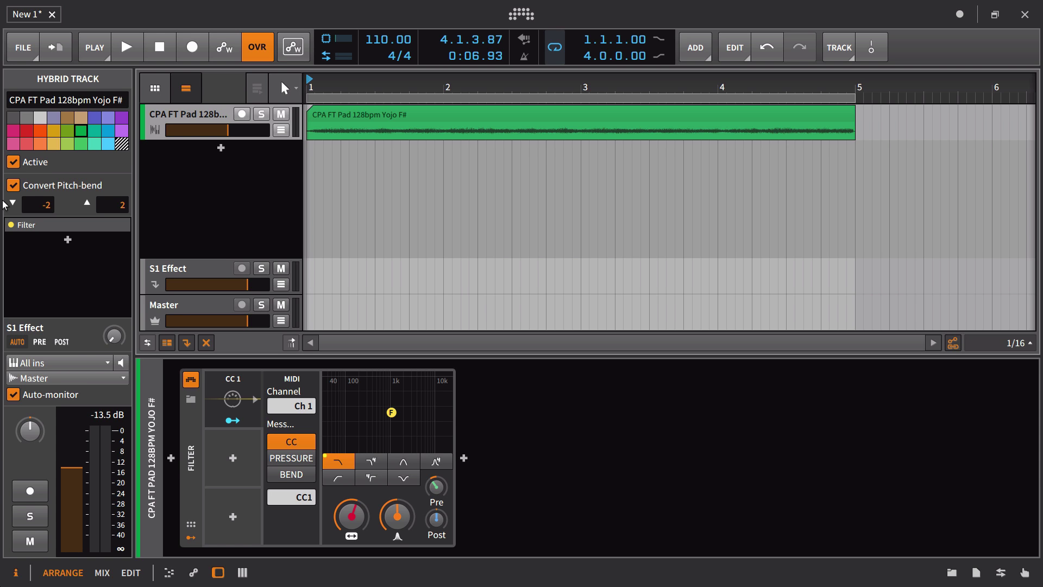
# Disable Convert Pitch-bend, arm the pad track, and audition the cutoff sweep to 3.480 kHz
pyautogui.click(13, 186)
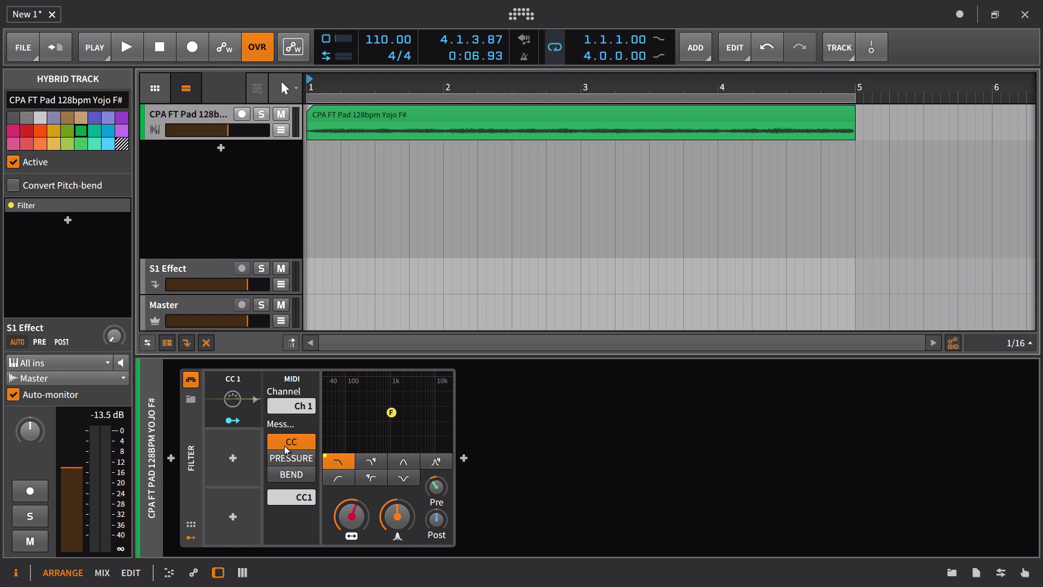
pyautogui.click(241, 114)
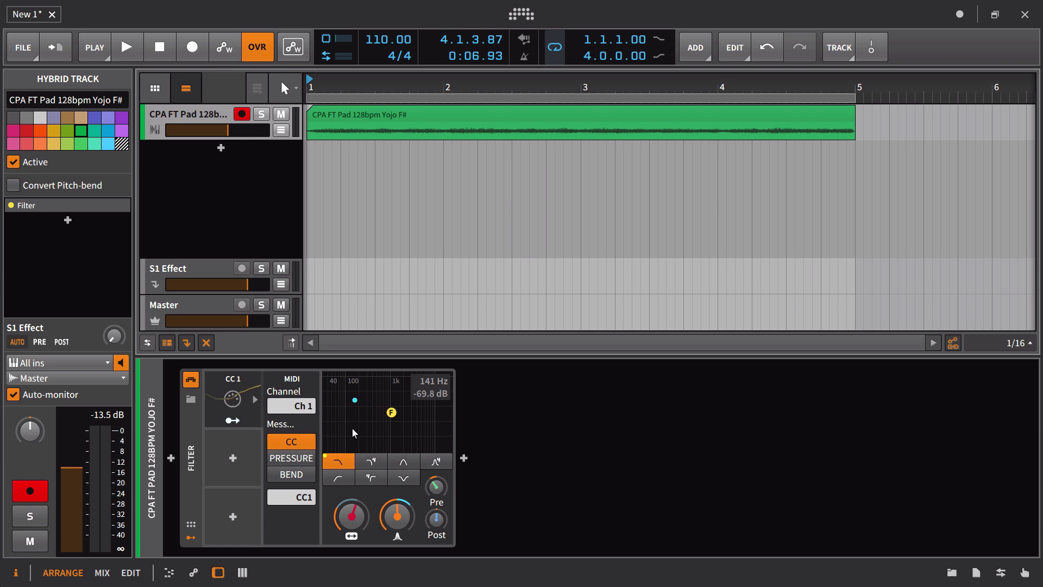
pyautogui.press('space')
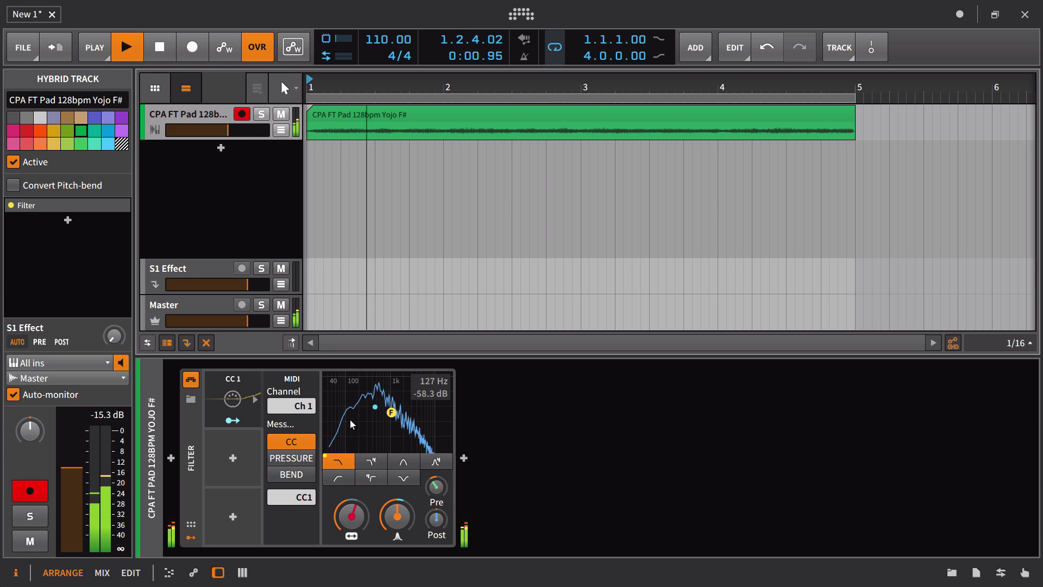
pyautogui.scroll(3, 367, 512)
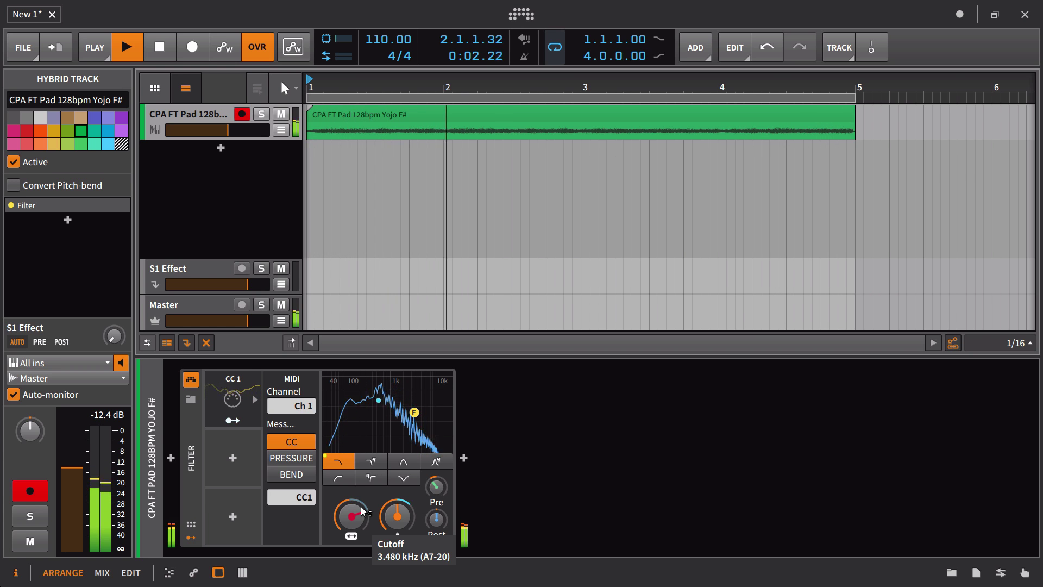
pyautogui.press('space')
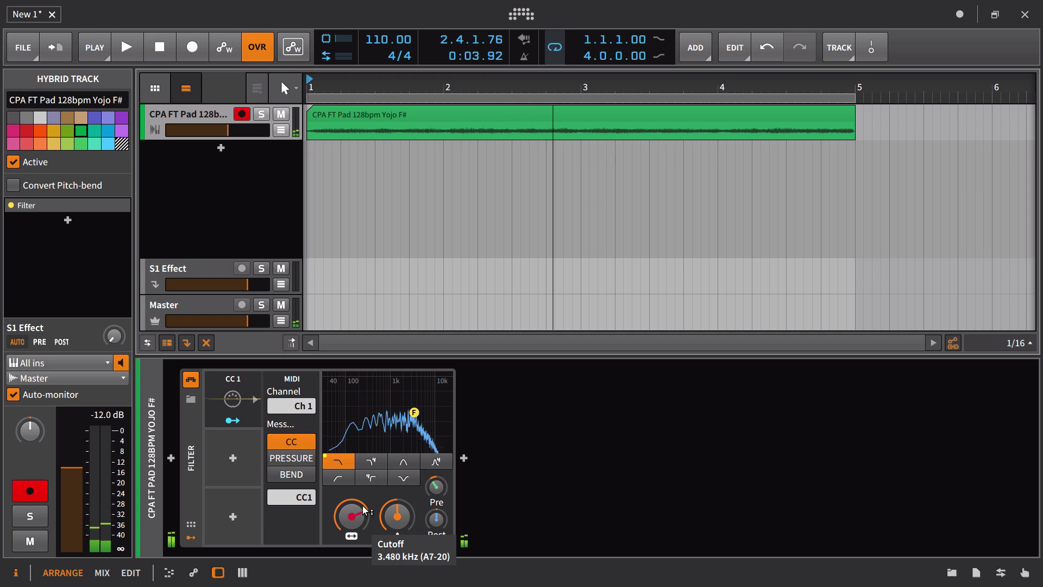
# Record CC1 automation during playback with Automation Write, then turn writing off
pyautogui.click(222, 49)
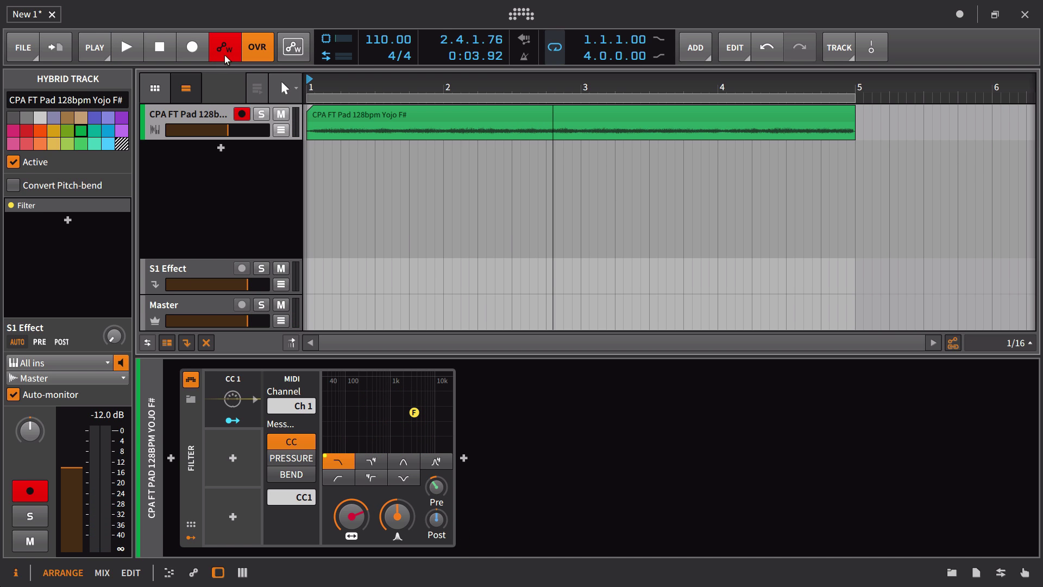
pyautogui.click(130, 52)
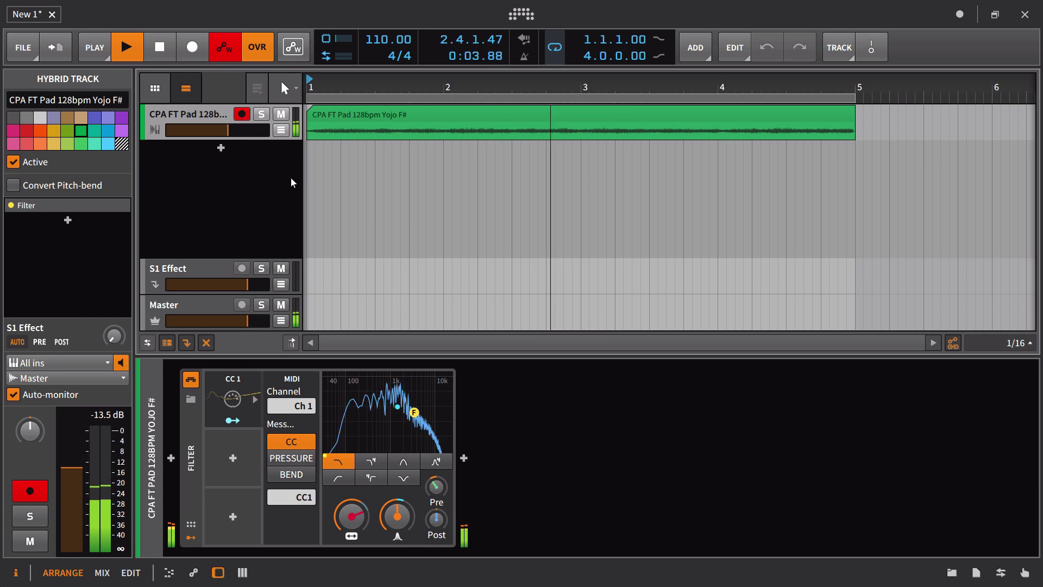
pyautogui.click(228, 57)
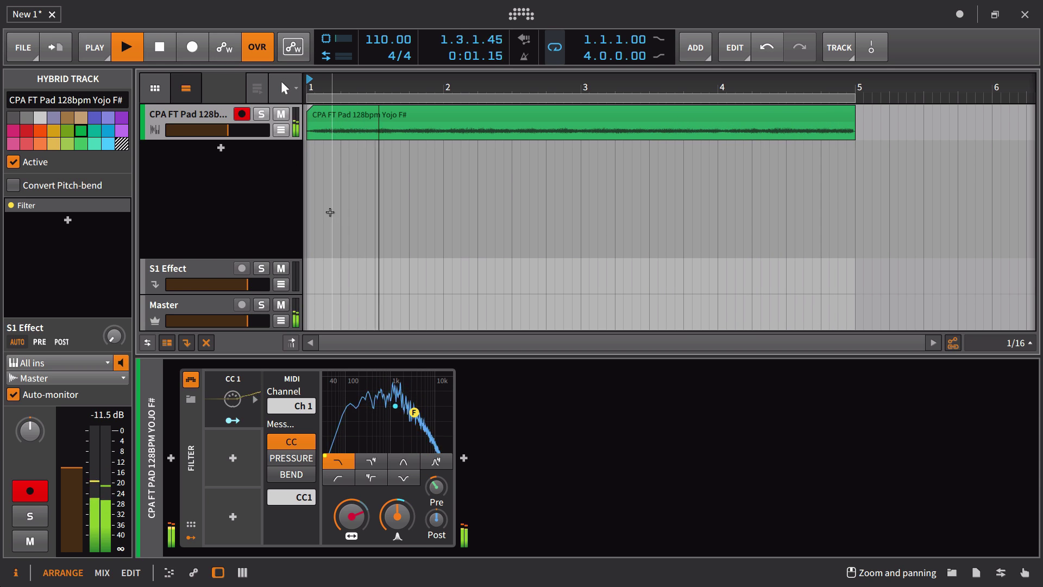
# Show the CC1 (Modulation) curve in the pad track's automation lane
pyautogui.click(281, 131)
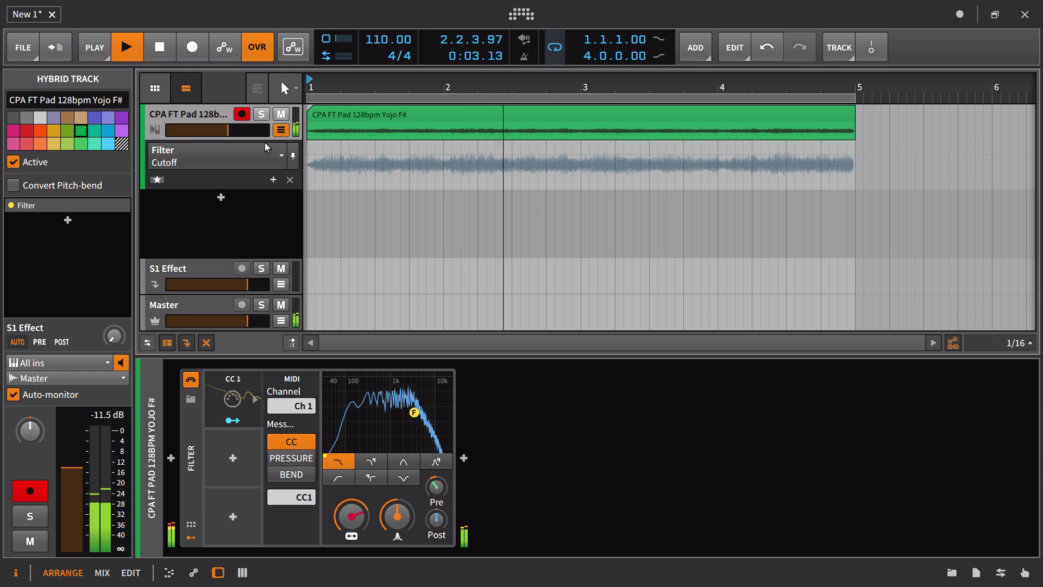
pyautogui.click(204, 157)
pyautogui.click(221, 184)
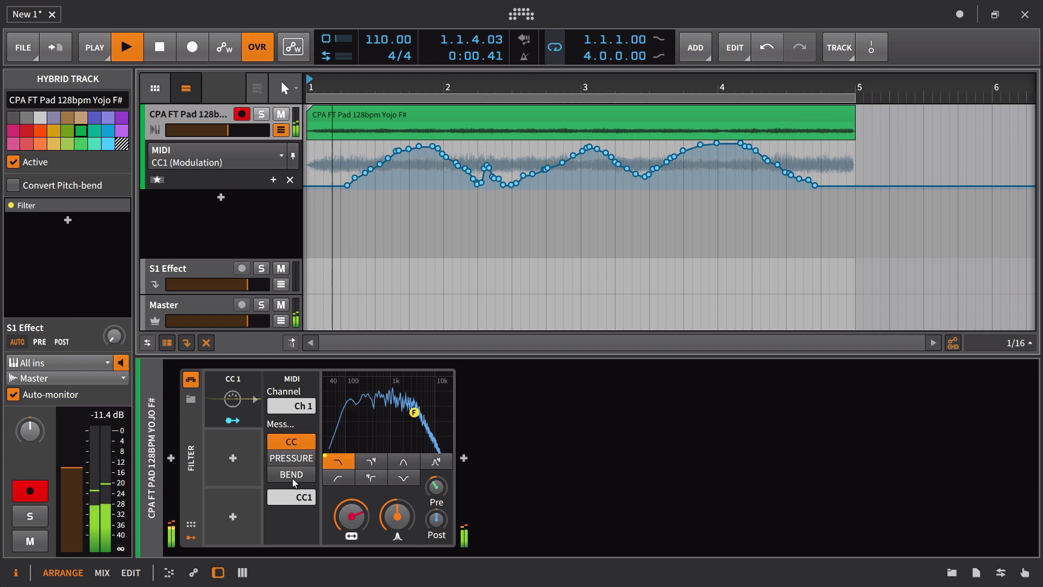
# Stop playback and show the CC 1 modulator's Cutoff -35.88 and Resonance 0.187 amounts
pyautogui.press('space')
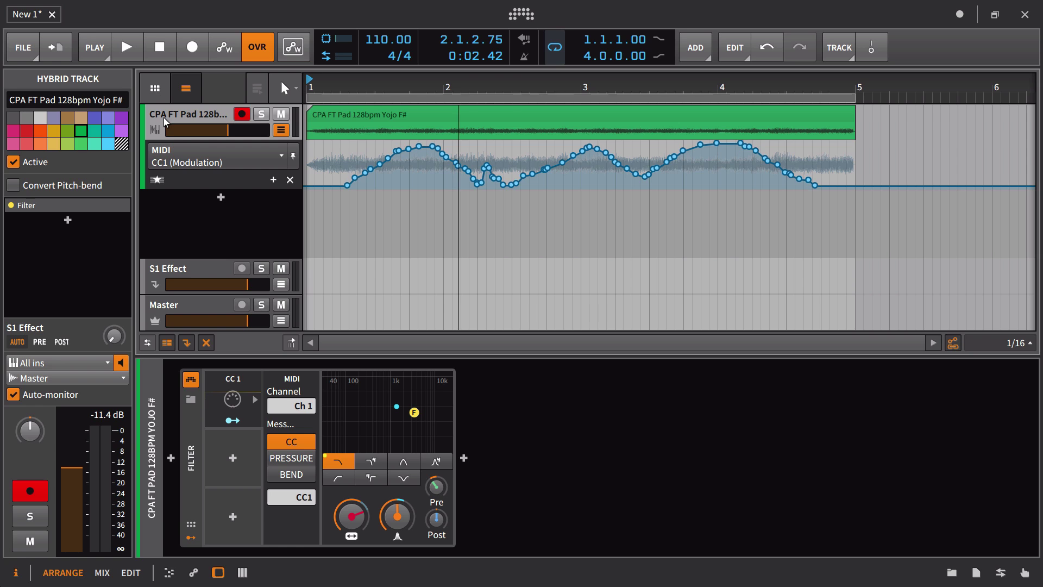
pyautogui.click(235, 381)
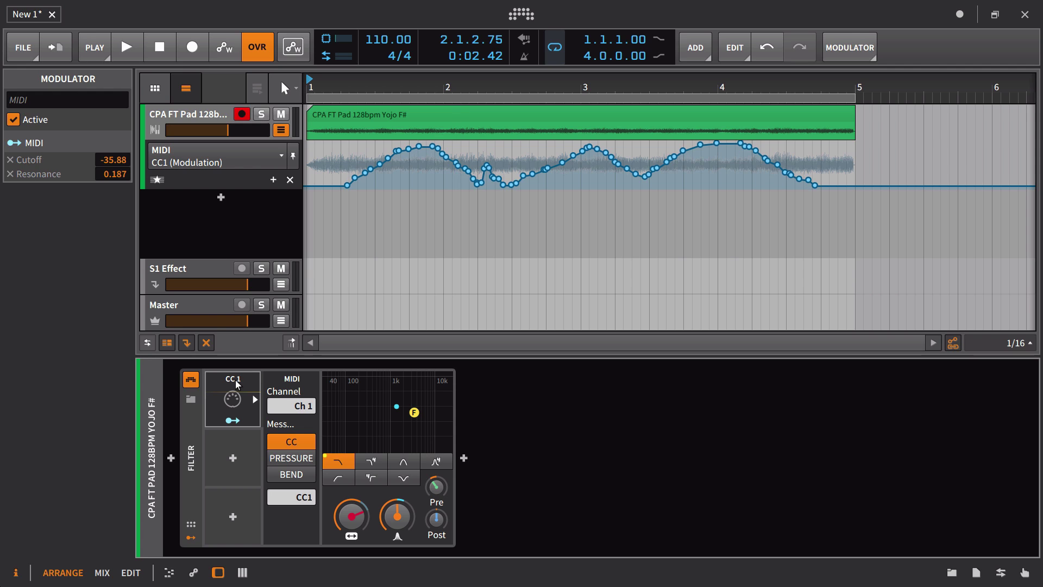